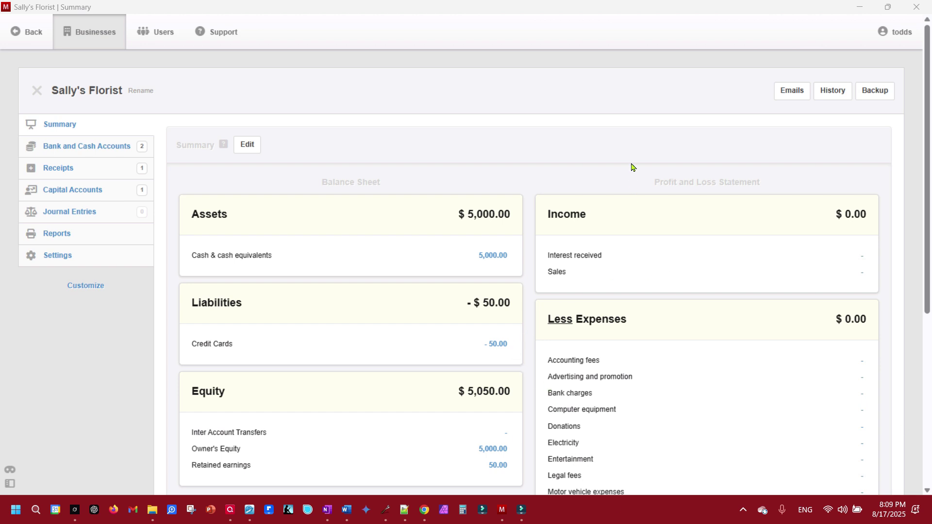
Examine the balance sheet and the profit and loss accounts on the business summary, including credit cards and expenses.
scroll(631, 160, down, 1)
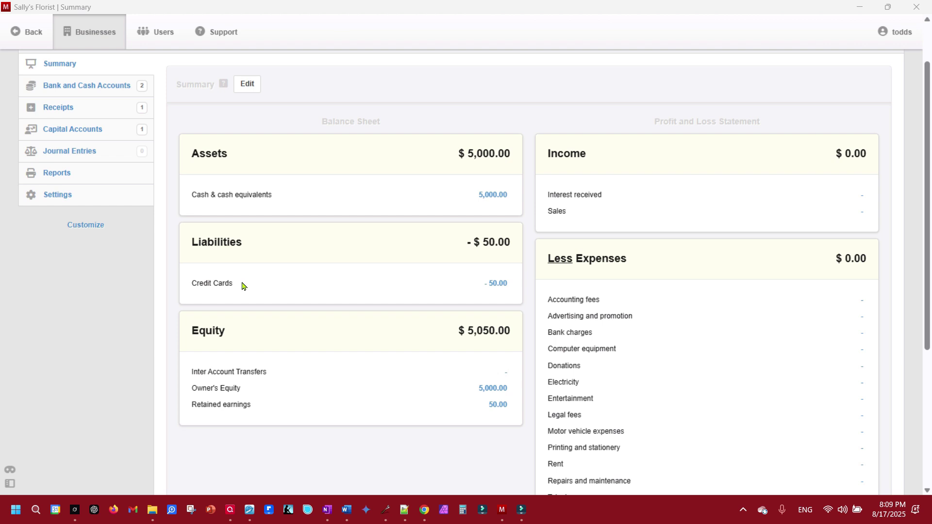
drag(244, 283, 189, 287)
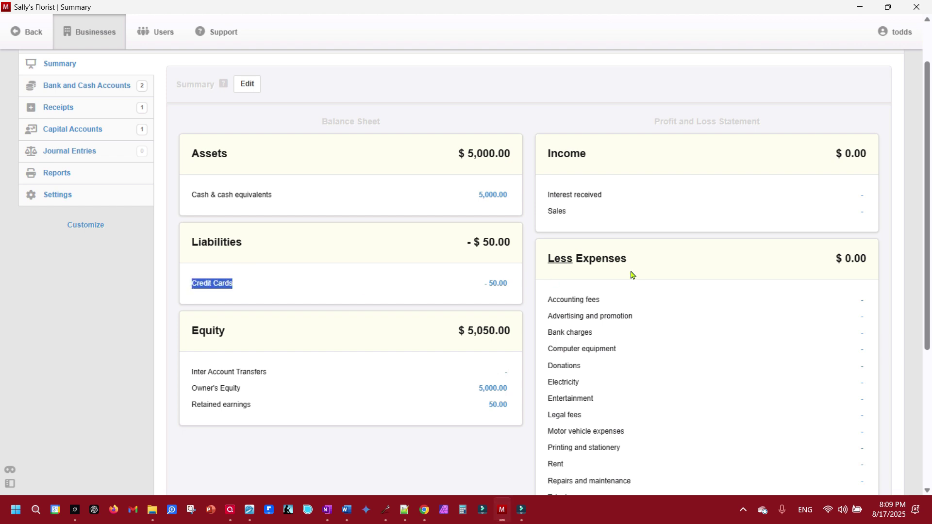
click(248, 286)
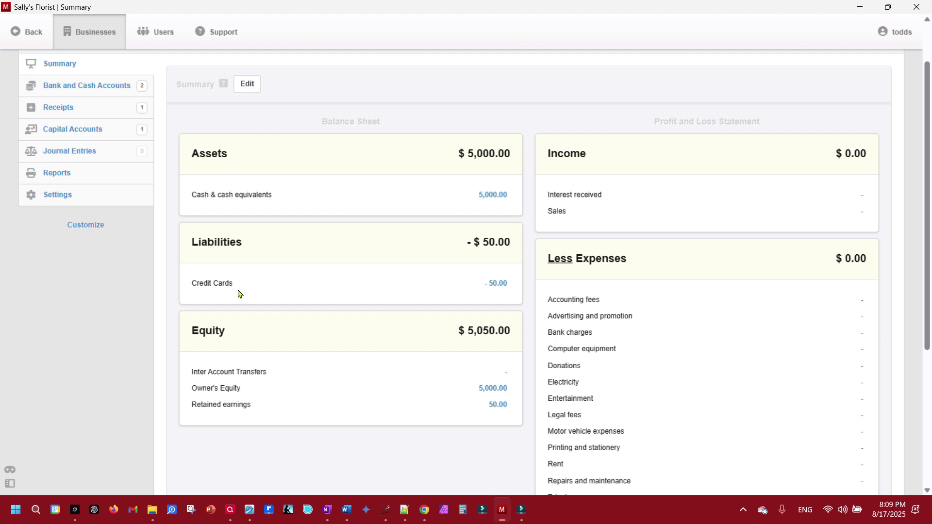
scroll(643, 245, down, 4)
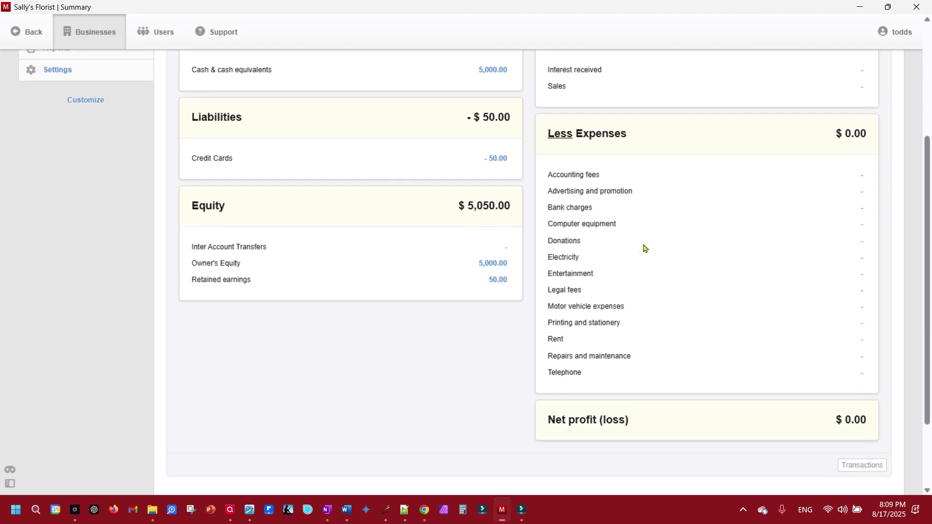
scroll(658, 313, up, 5)
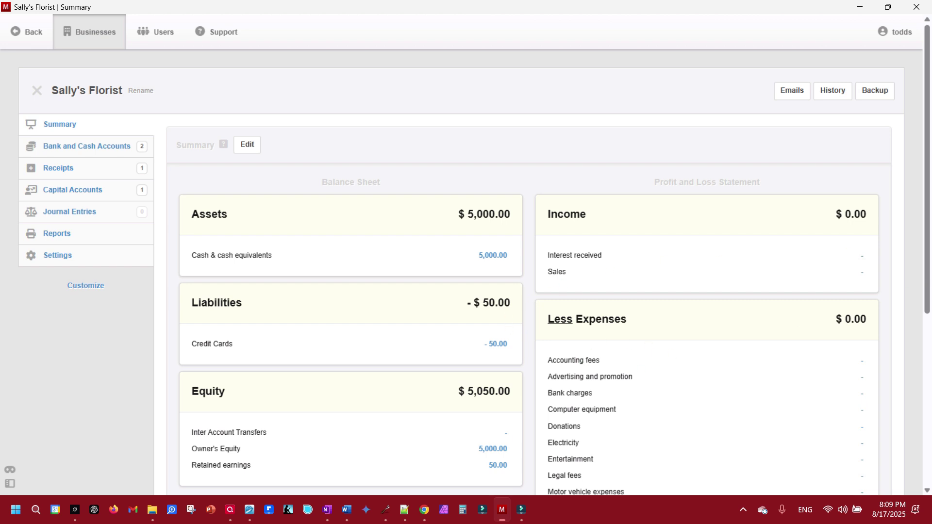
key(alt+Tab)
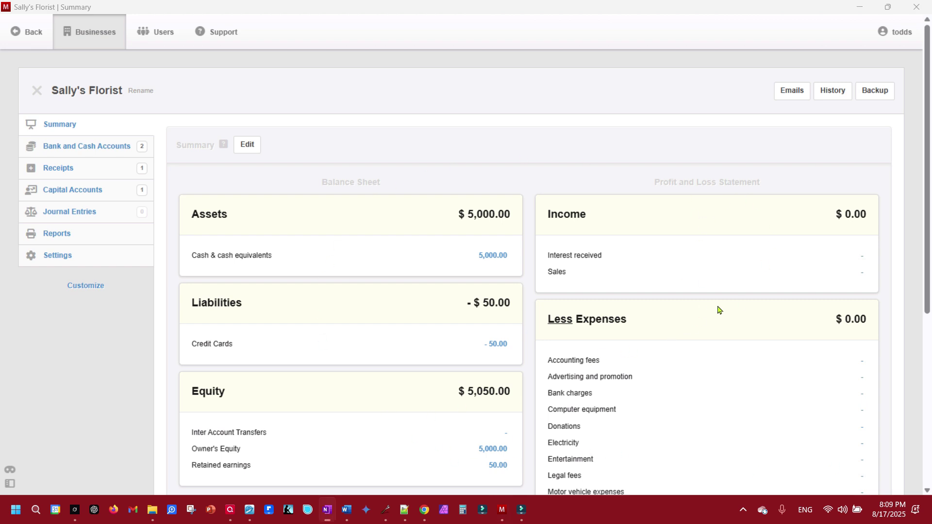
drag(925, 160, 926, 240)
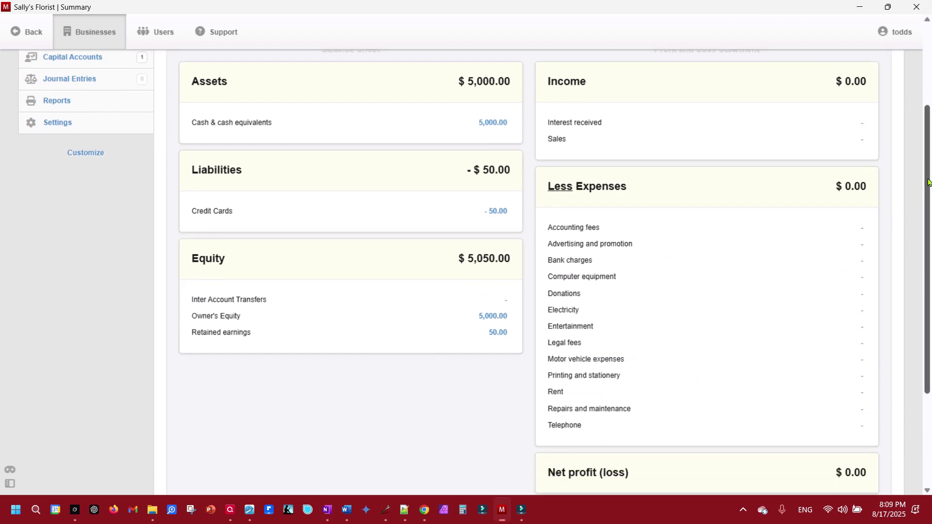
scroll(927, 180, down, 3)
scroll(929, 318, up, 6)
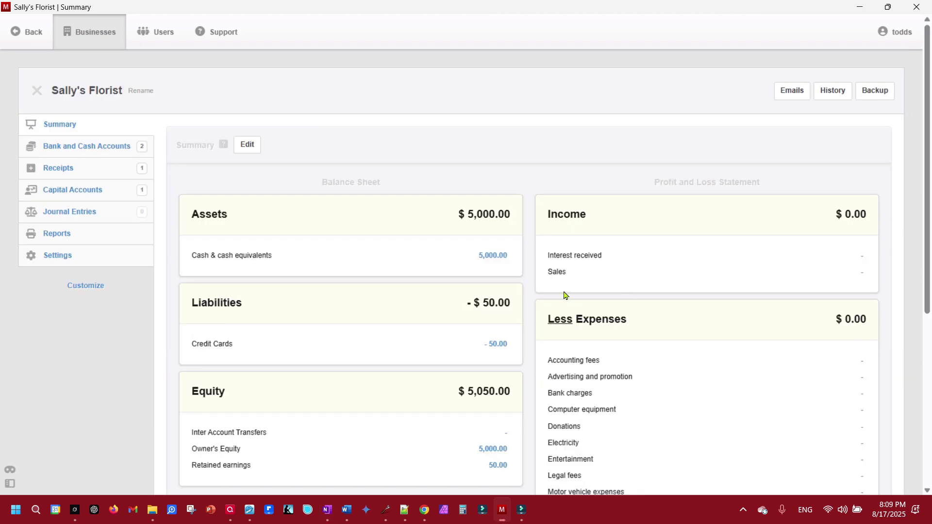
scroll(645, 329, down, 5)
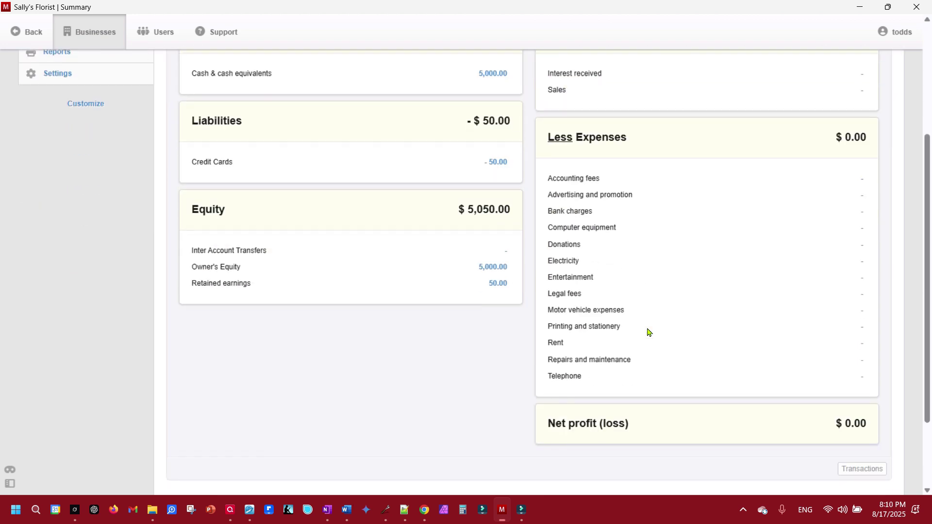
scroll(685, 320, up, 5)
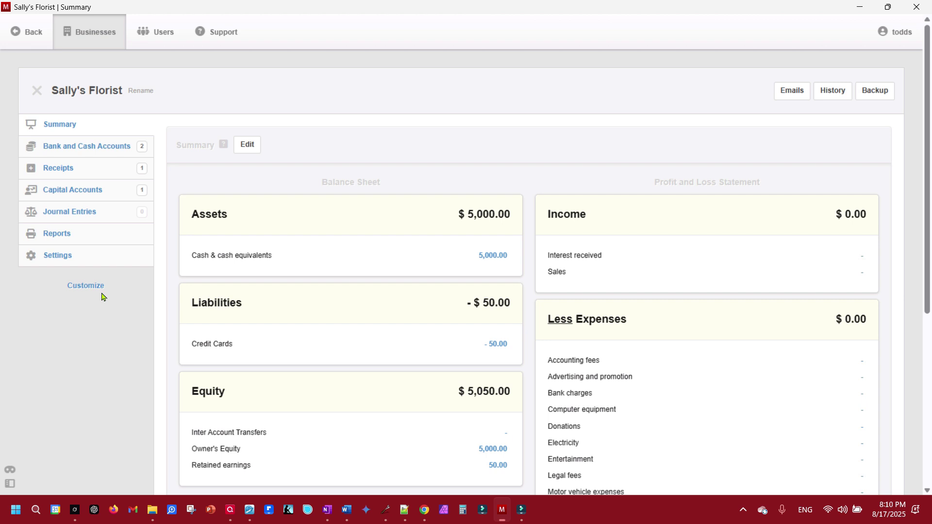
Open the Chart of Accounts in the business settings and look through the profit and loss expense accounts.
click(55, 258)
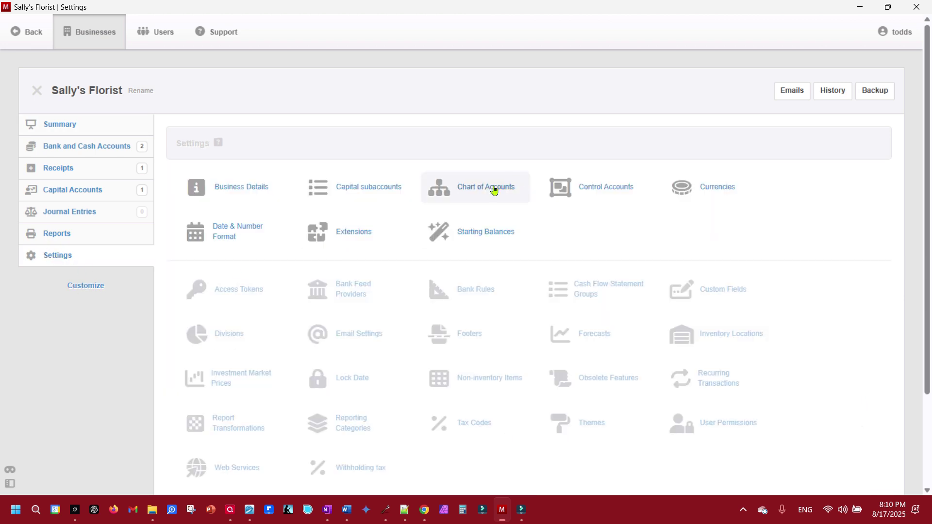
click(493, 189)
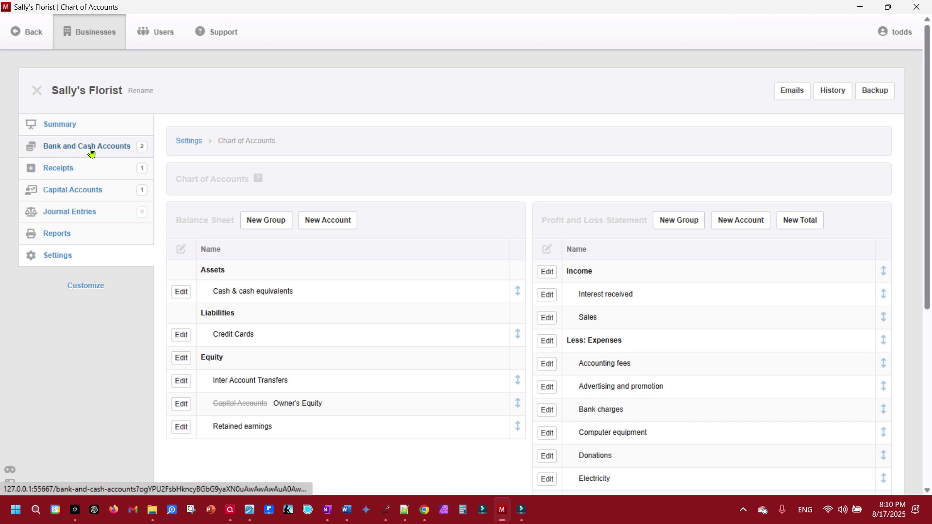
scroll(506, 271, down, 6)
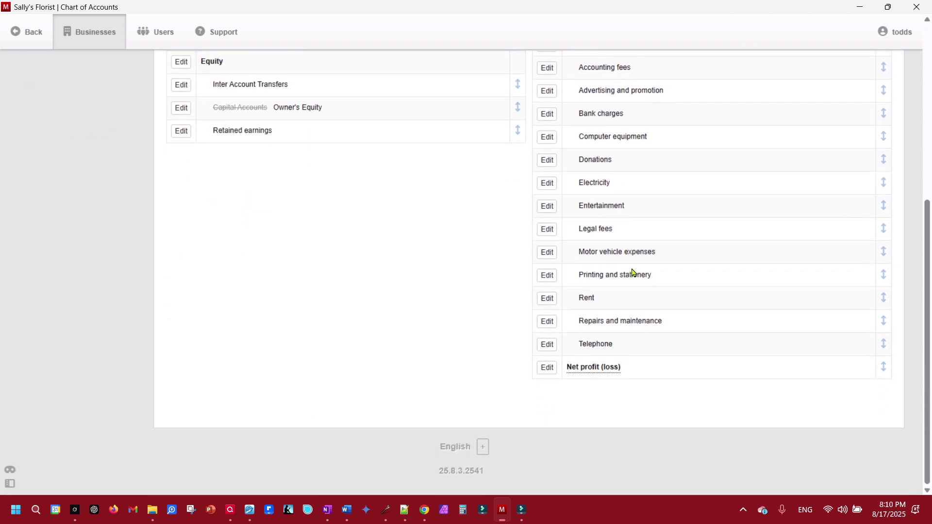
scroll(632, 271, up, 4)
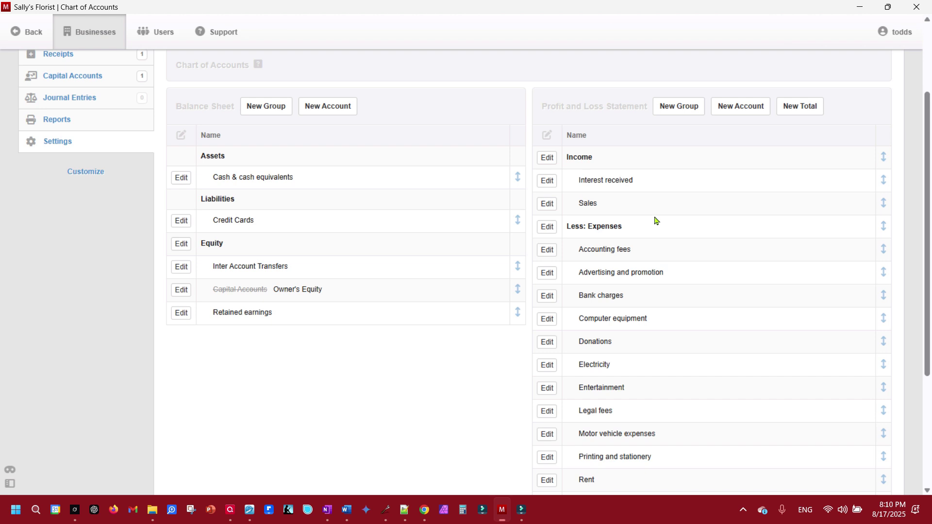
scroll(655, 220, down, 1)
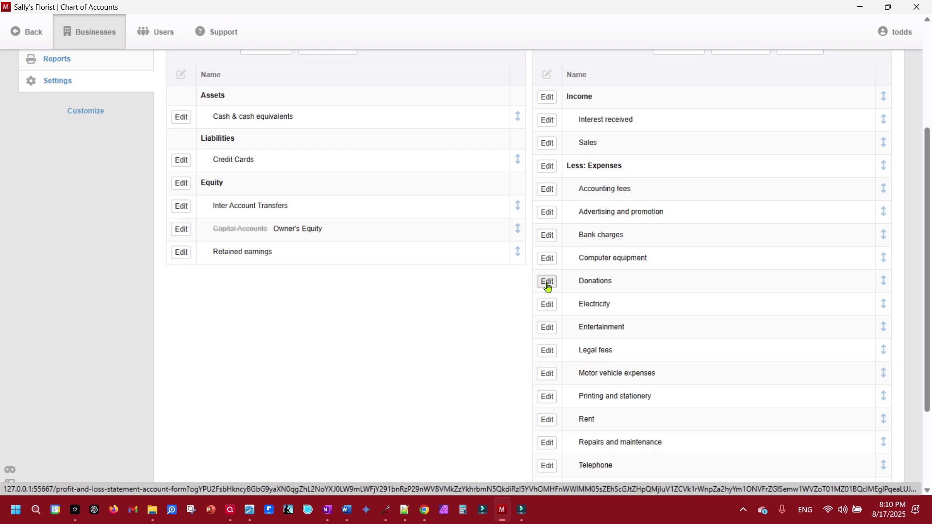
scroll(662, 240, down, 2)
scroll(669, 233, up, 2)
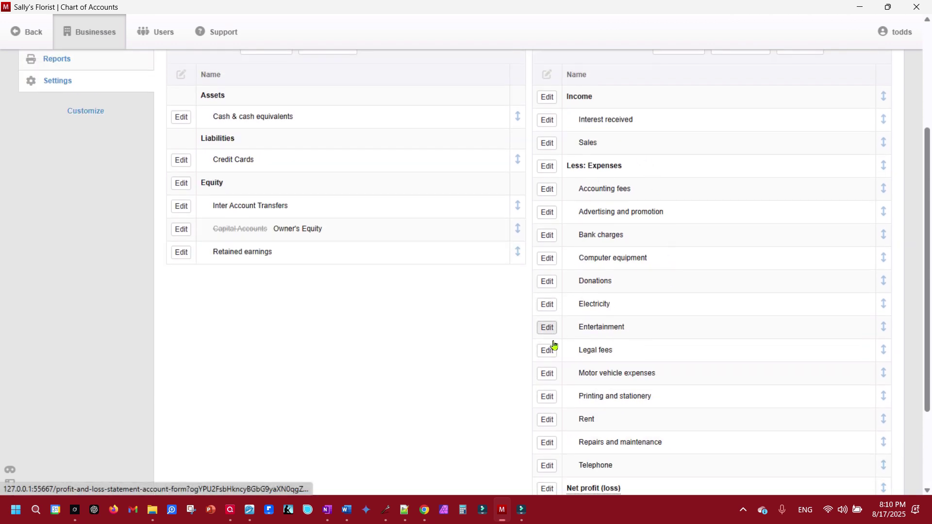
Rename the Donations expense account as Office Supplies, keep it in the Expenses group, and save it.
click(547, 281)
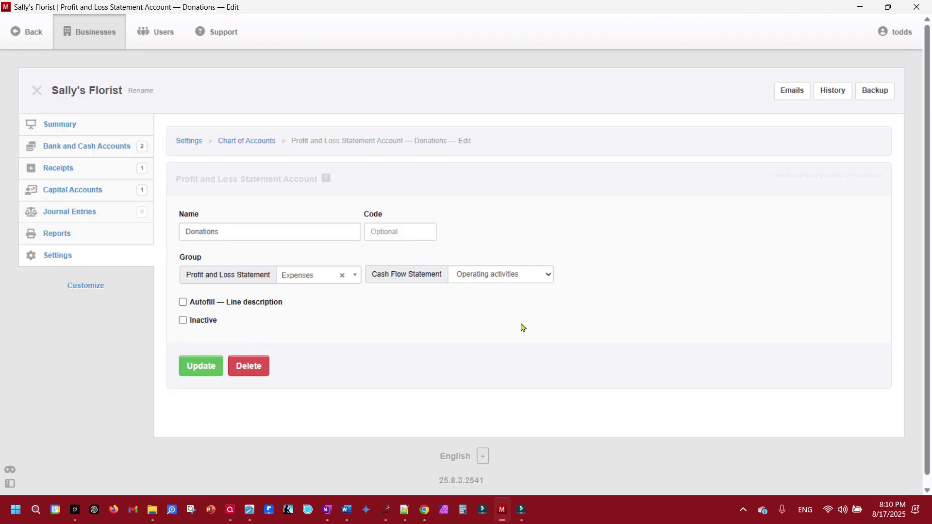
drag(233, 232, 175, 231)
text(Office Supplies)
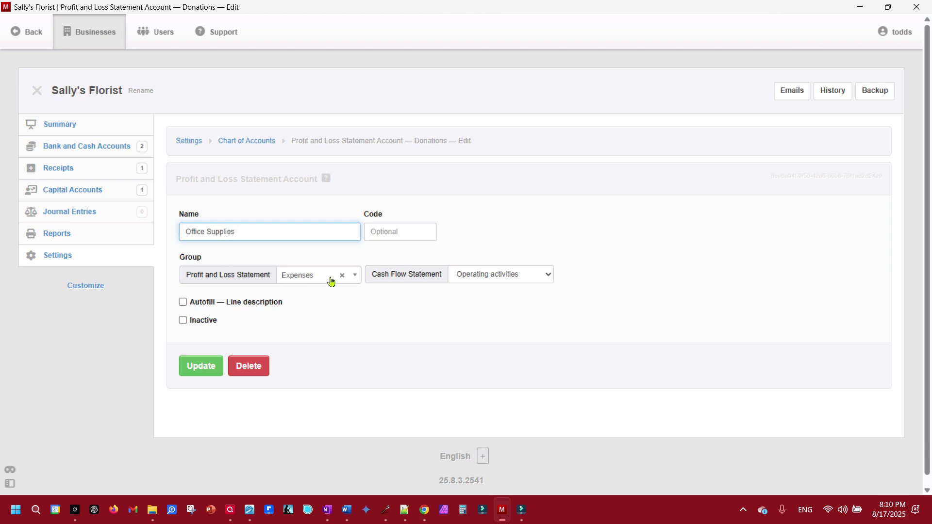
click(355, 275)
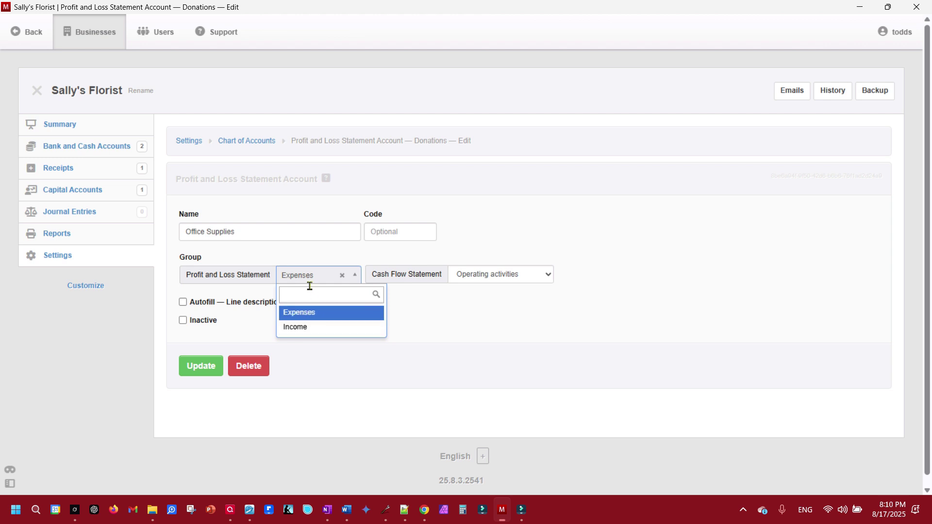
click(316, 256)
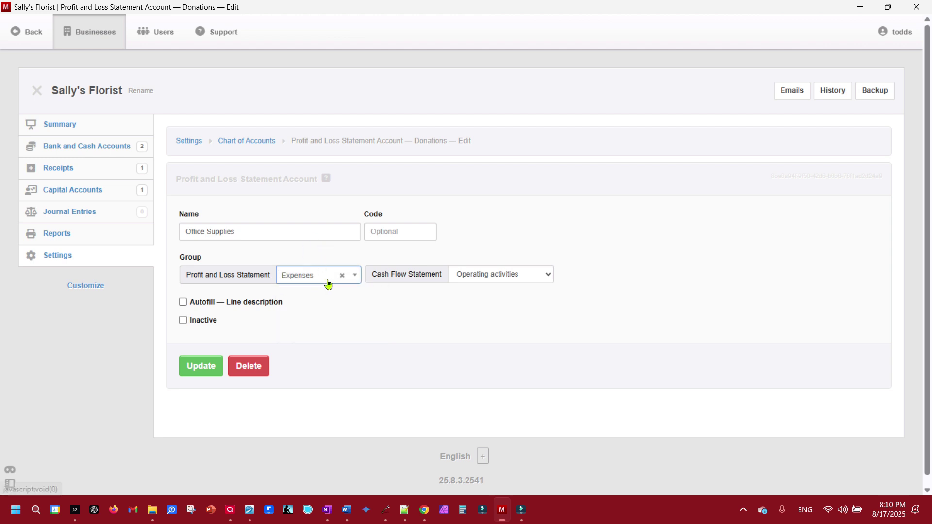
click(198, 373)
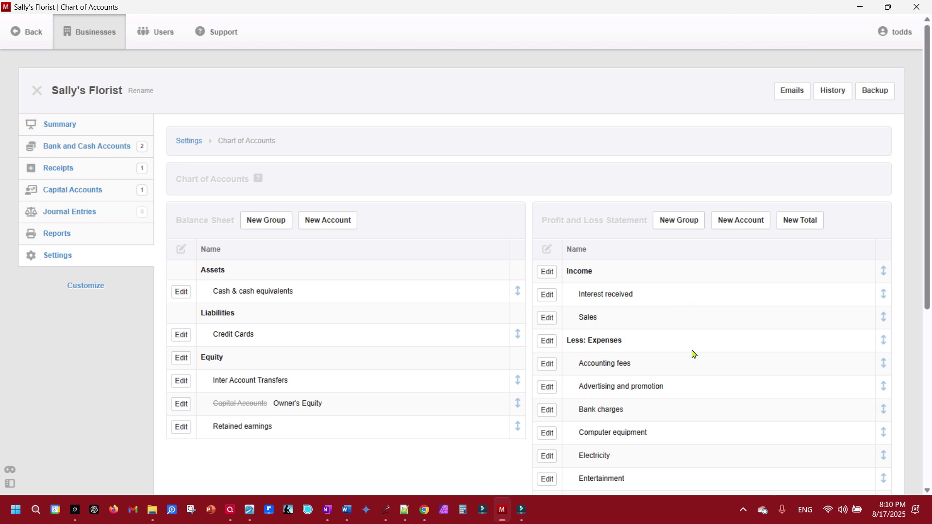
Delete the Entertainment expense account from the Profit and Loss Statement and check the remaining accounts.
scroll(743, 331, down, 3)
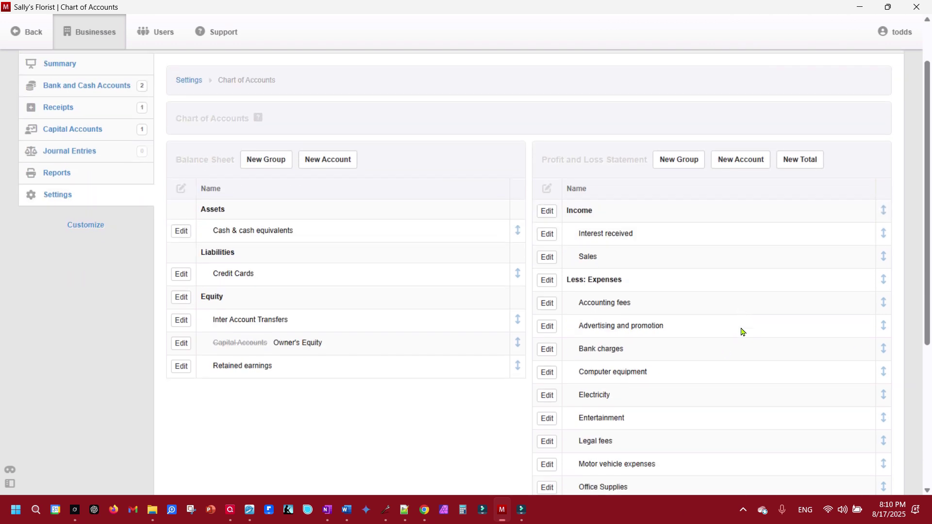
scroll(743, 331, down, 2)
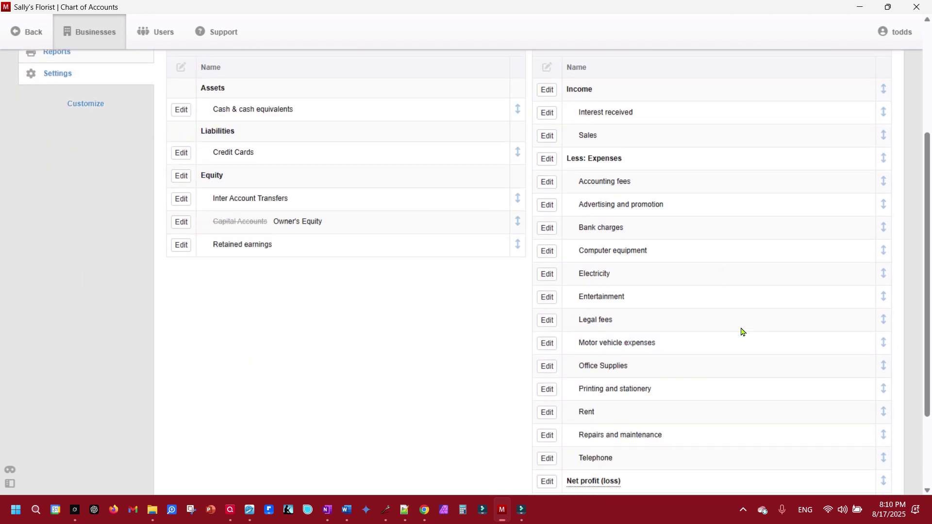
scroll(741, 331, down, 2)
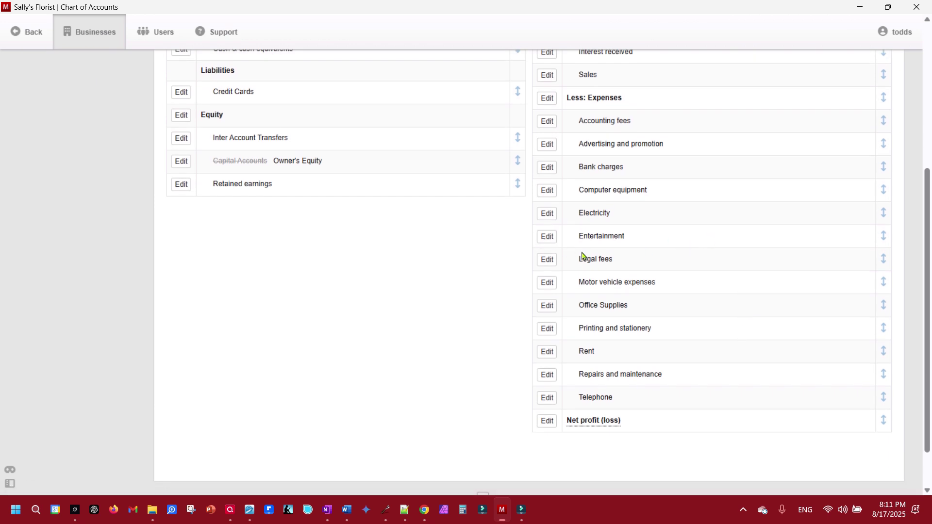
click(546, 238)
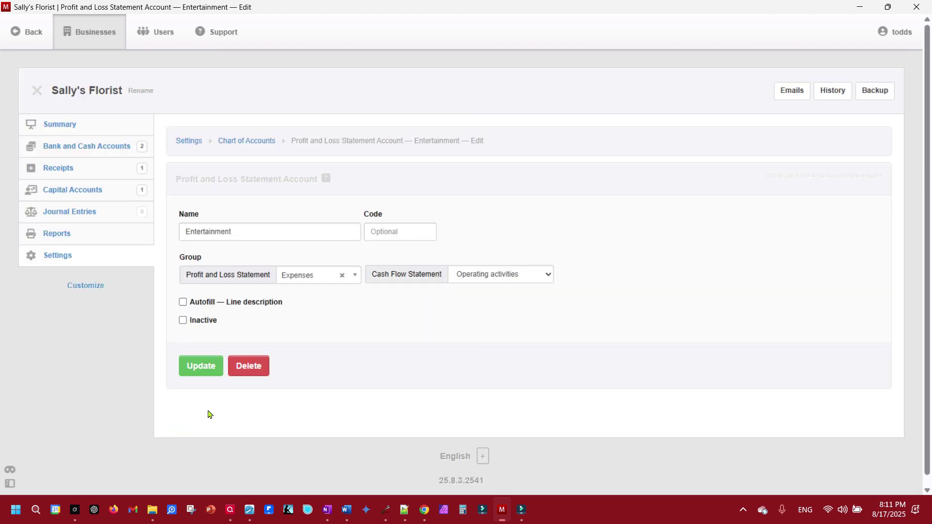
click(244, 372)
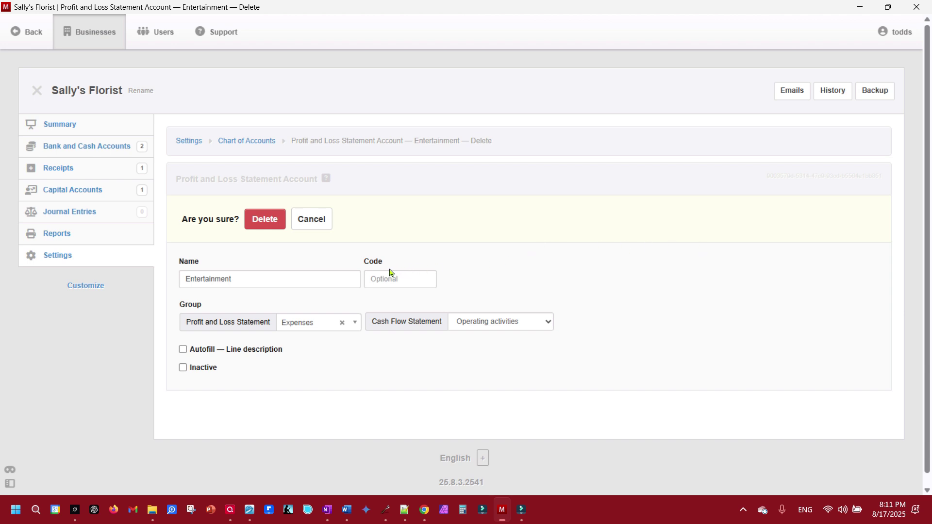
click(264, 227)
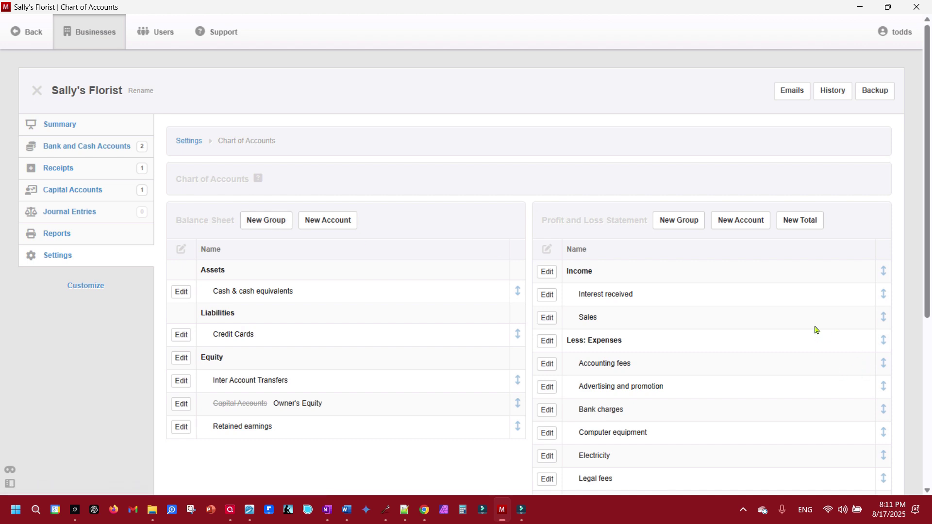
scroll(815, 328, down, 4)
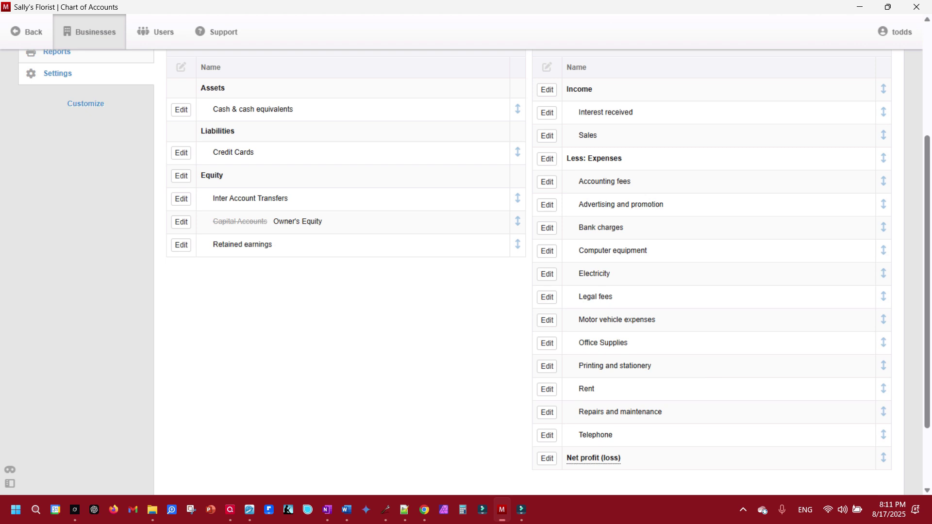
scroll(718, 301, up, 4)
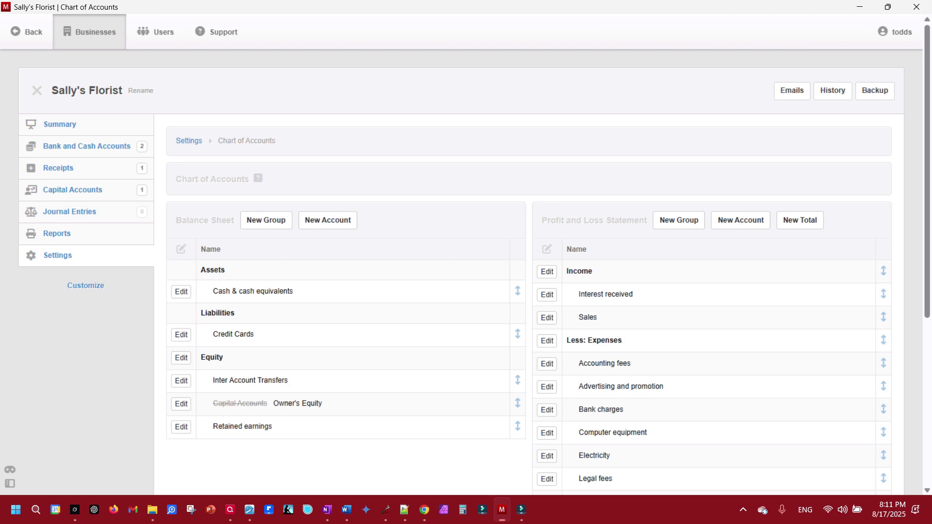
Create a Profit and Loss Statement group named Cost of Goods Sold (COGS) with the type Expense group.
key(alt+Tab)
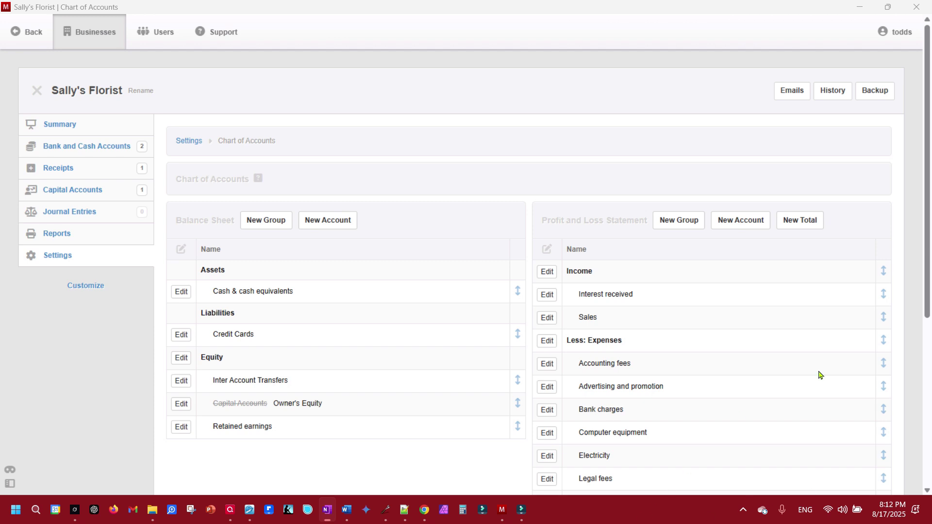
click(679, 221)
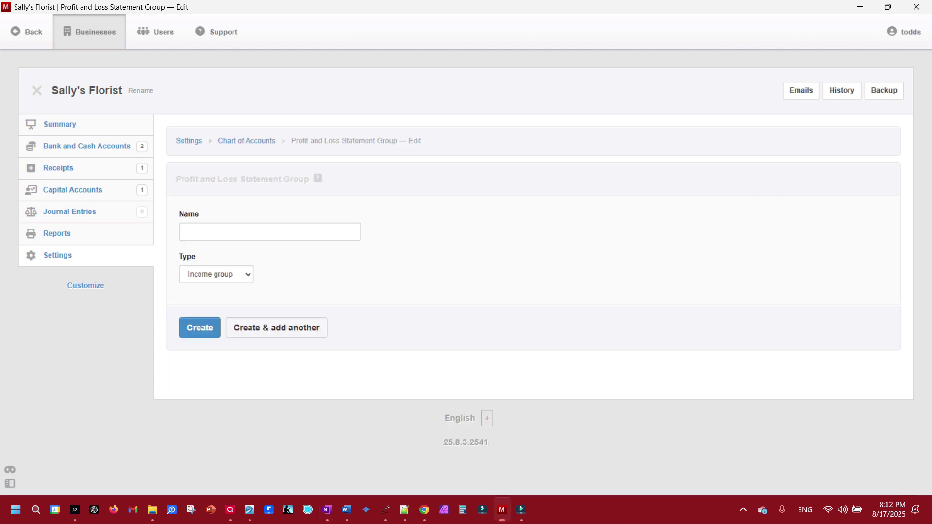
key(alt+Tab)
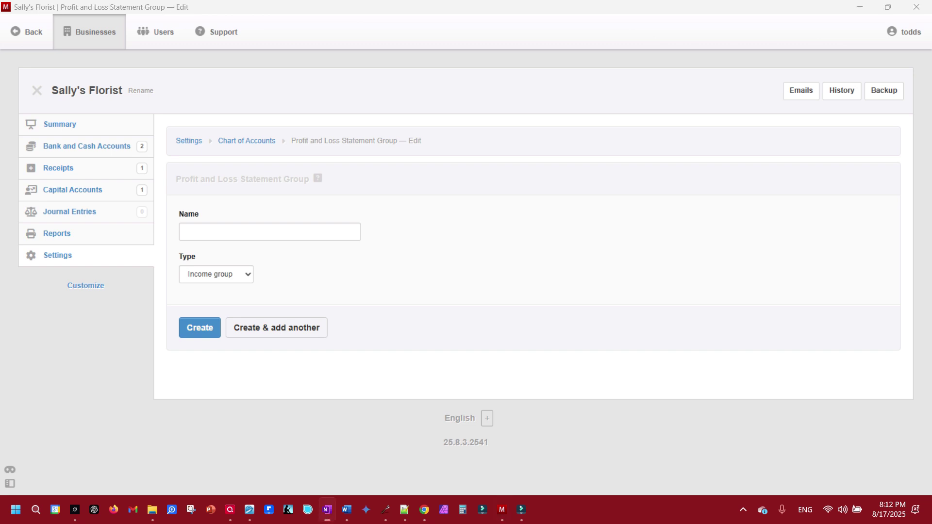
click(200, 231)
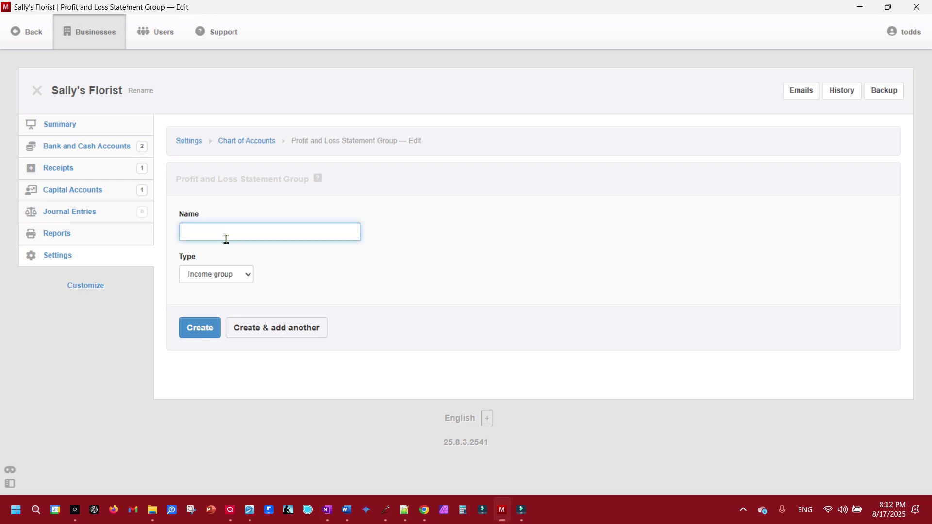
text(Cost of Goods Sold (COGS))
click(242, 274)
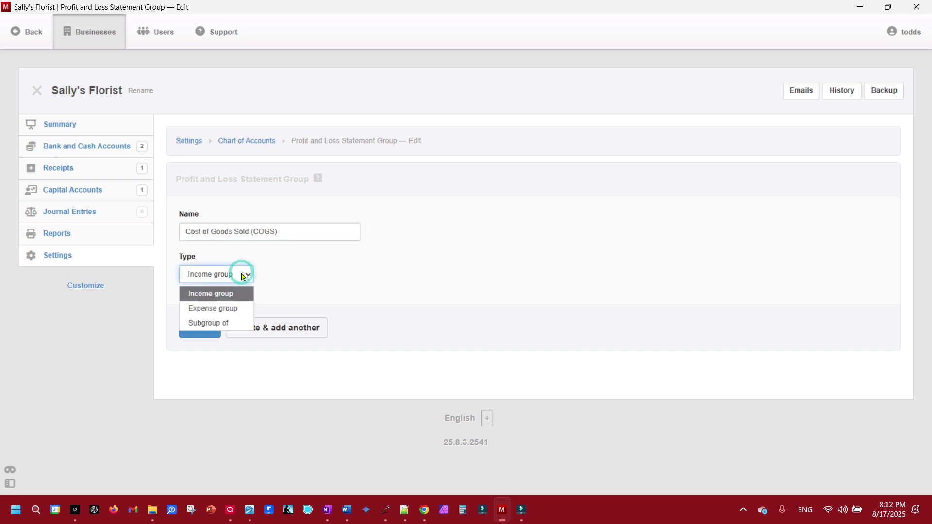
click(219, 312)
click(205, 330)
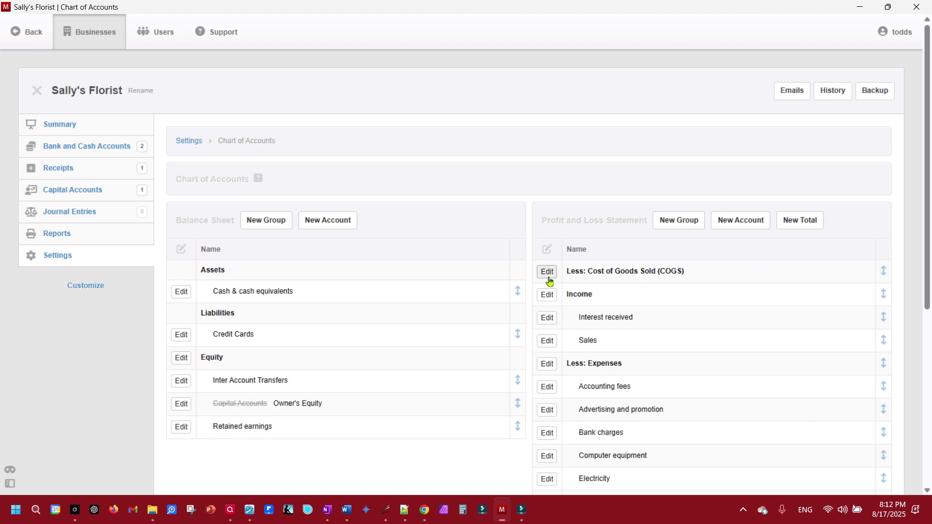
Review the Profit and Loss Statement groups and their accounts on the business summary, down to net profit.
click(56, 131)
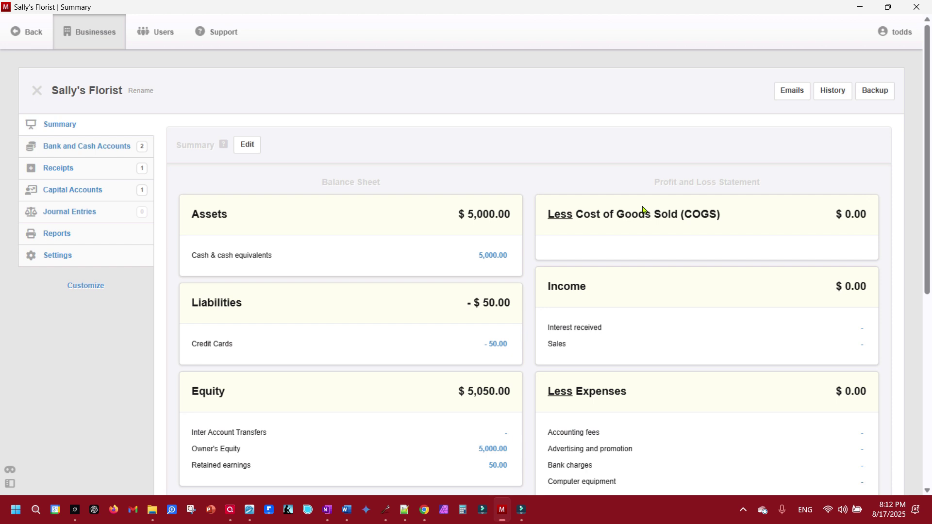
scroll(577, 323, down, 5)
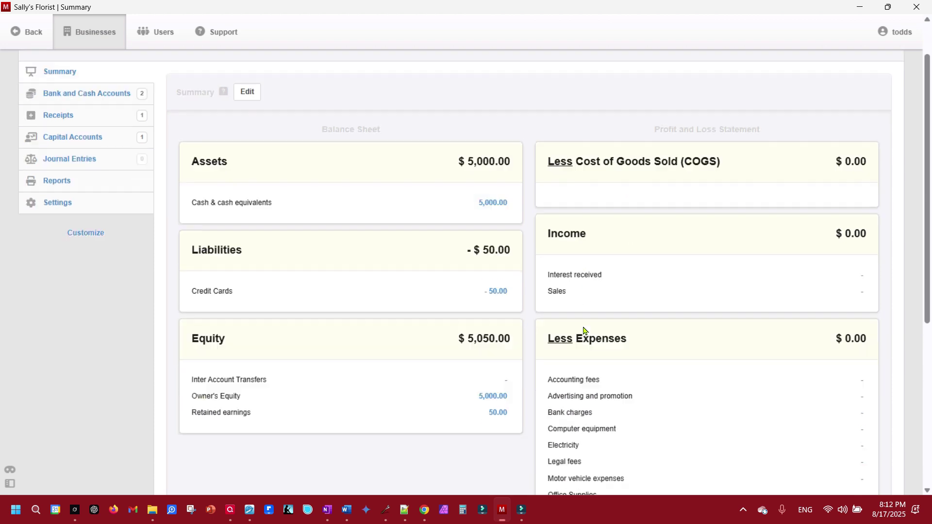
scroll(612, 208, down, 1)
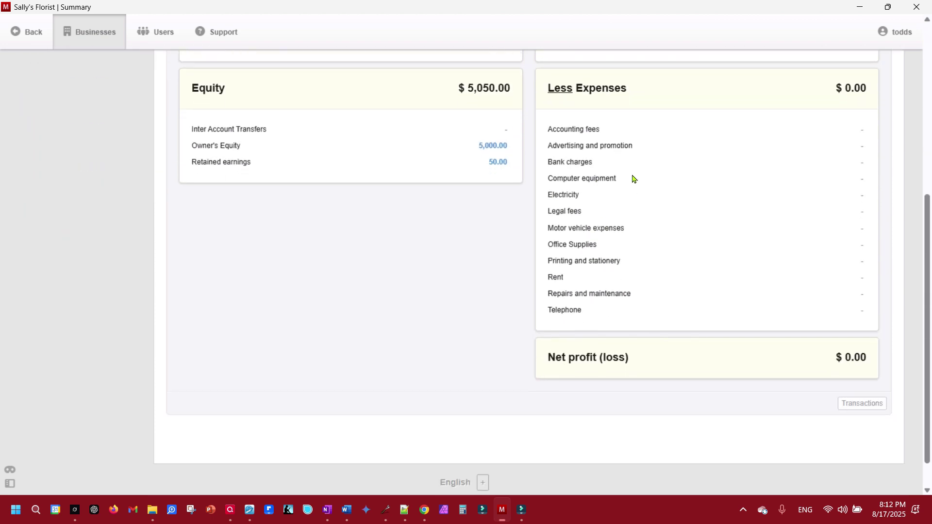
scroll(632, 182, up, 1)
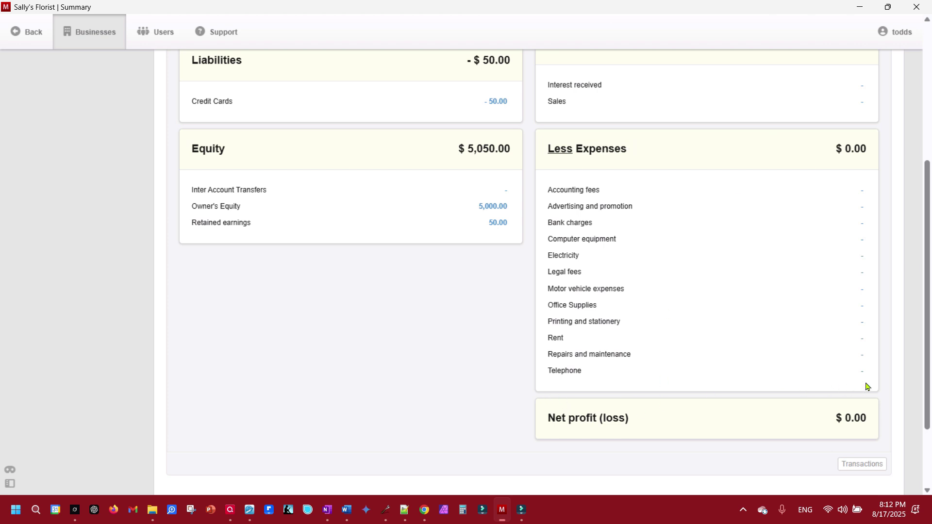
scroll(692, 351, up, 5)
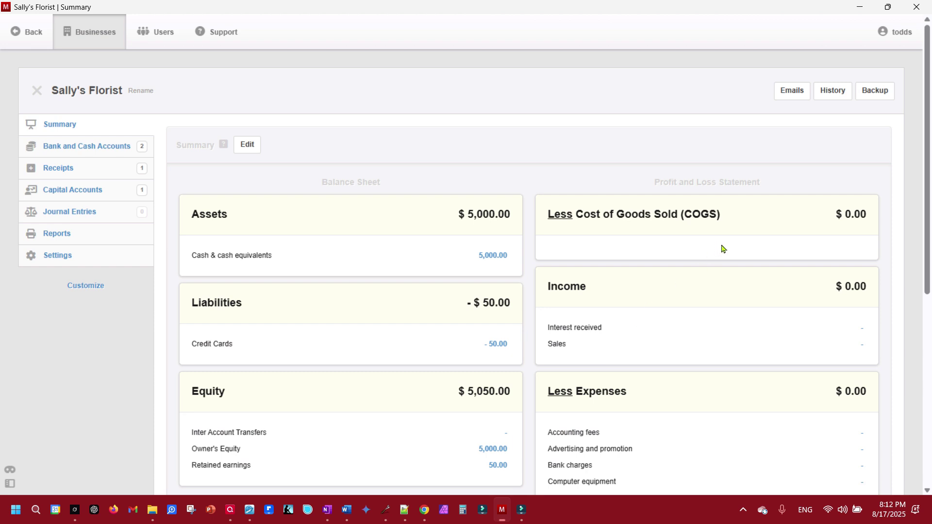
Reorder the Profit and Loss Statement groups so Cost of Goods Sold (COGS) sits between Income and Expenses, and check the summary.
click(62, 256)
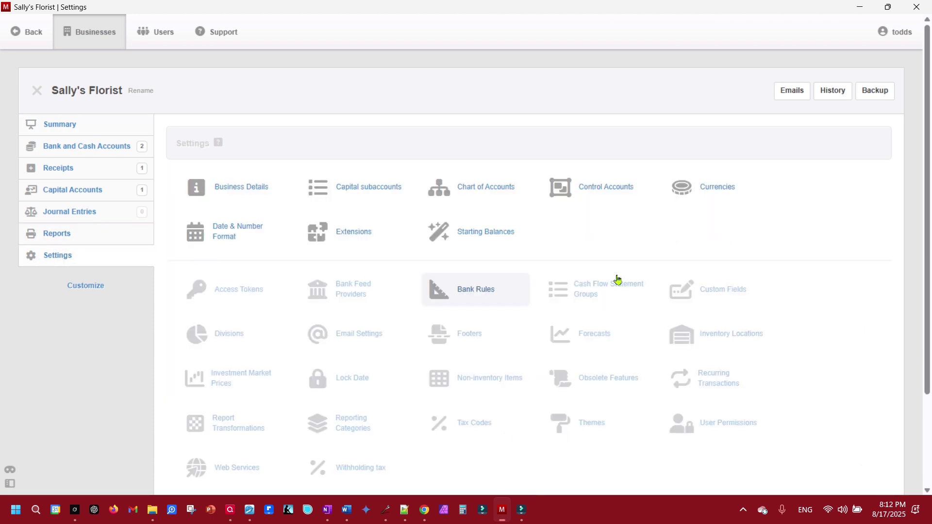
click(508, 191)
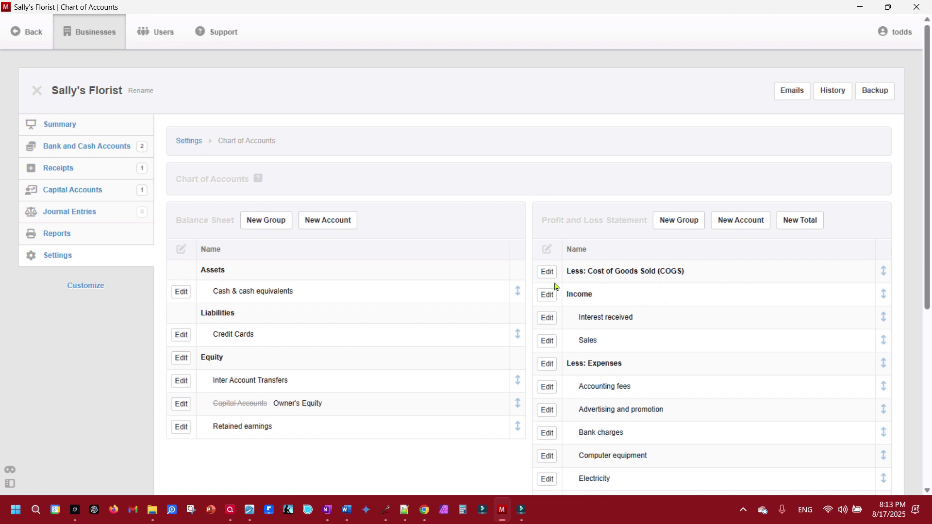
click(883, 275)
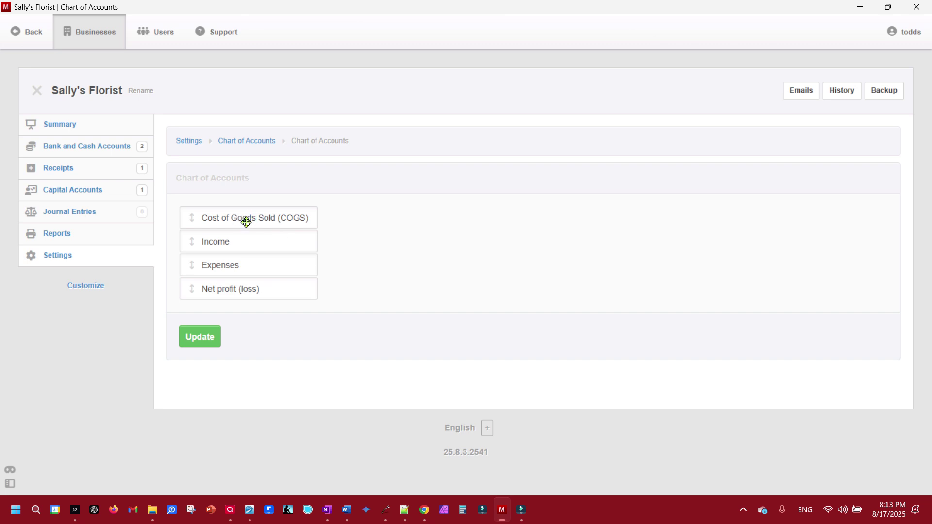
drag(246, 223, 261, 252)
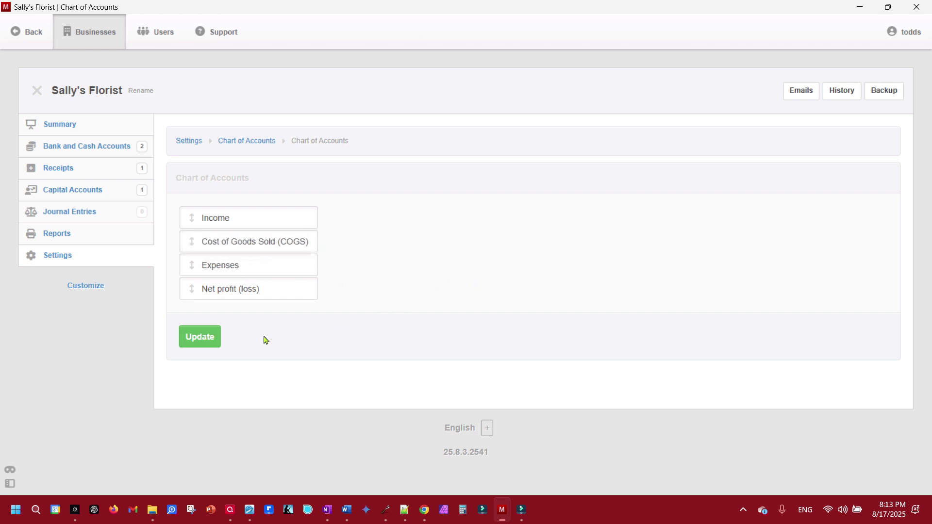
click(199, 336)
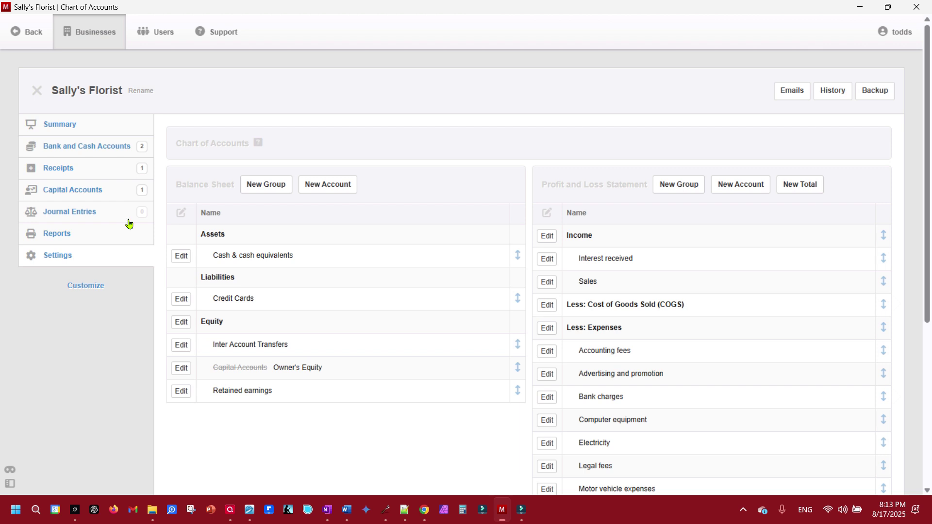
click(68, 127)
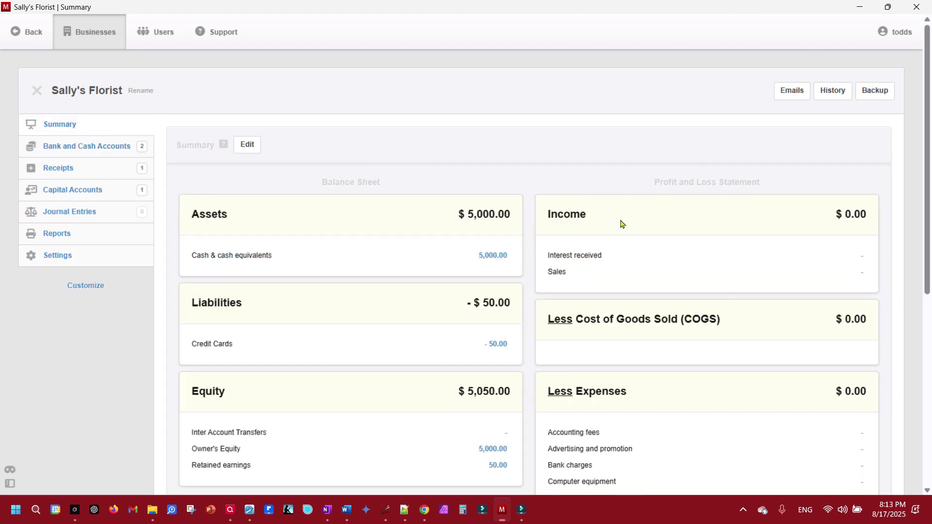
scroll(632, 374, down, 7)
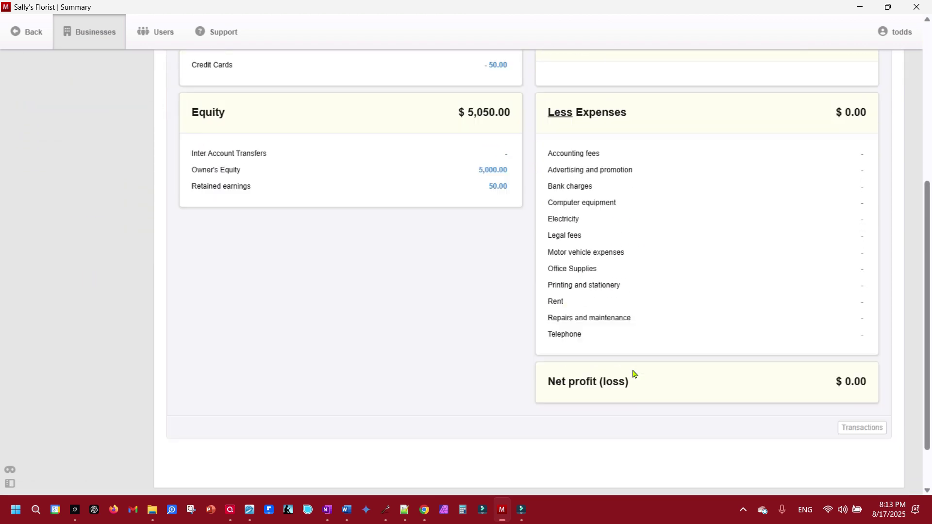
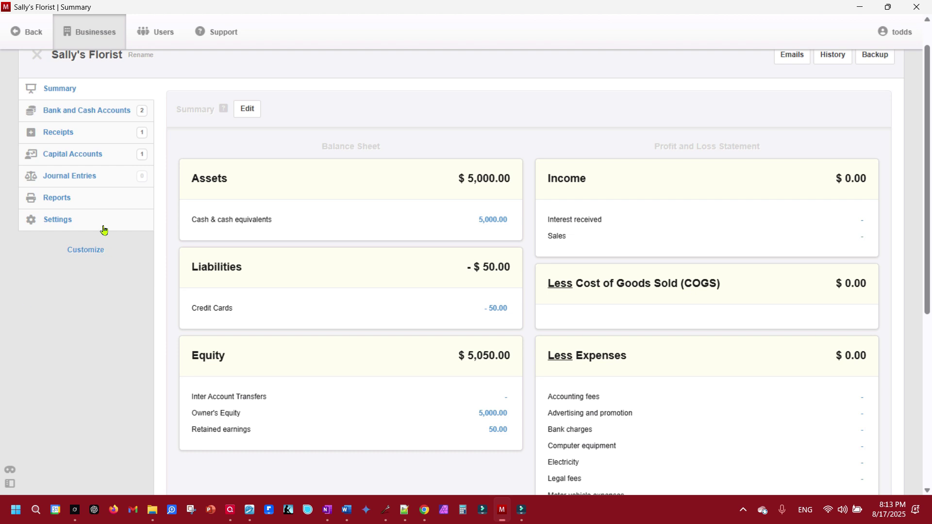
Create a Profit and Loss Statement account named Floral Inventory in the Cost of Goods Sold (COGS) group of the Chart of Accounts.
click(58, 220)
click(474, 188)
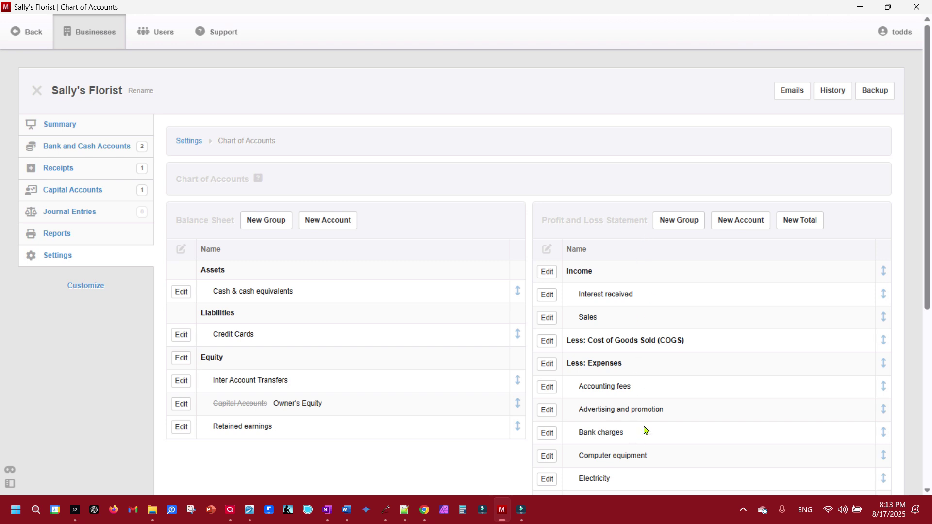
click(747, 228)
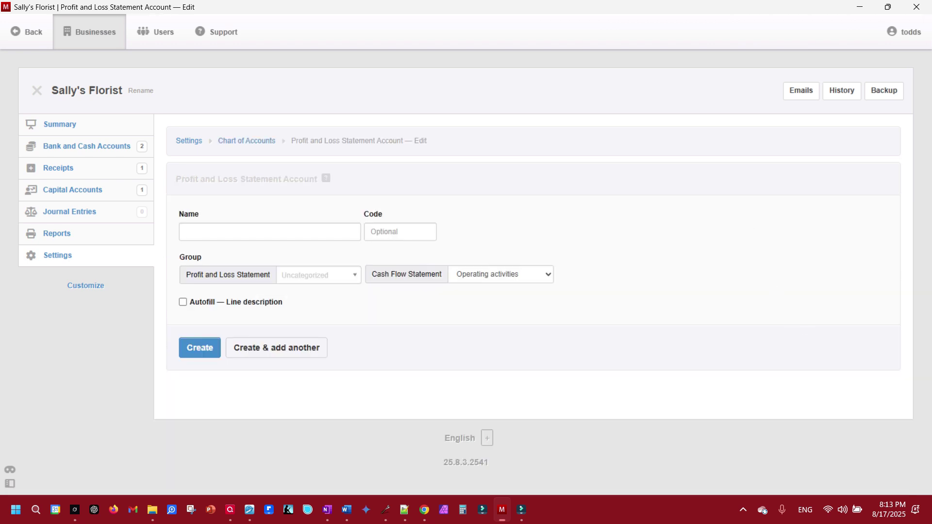
key(alt+Tab)
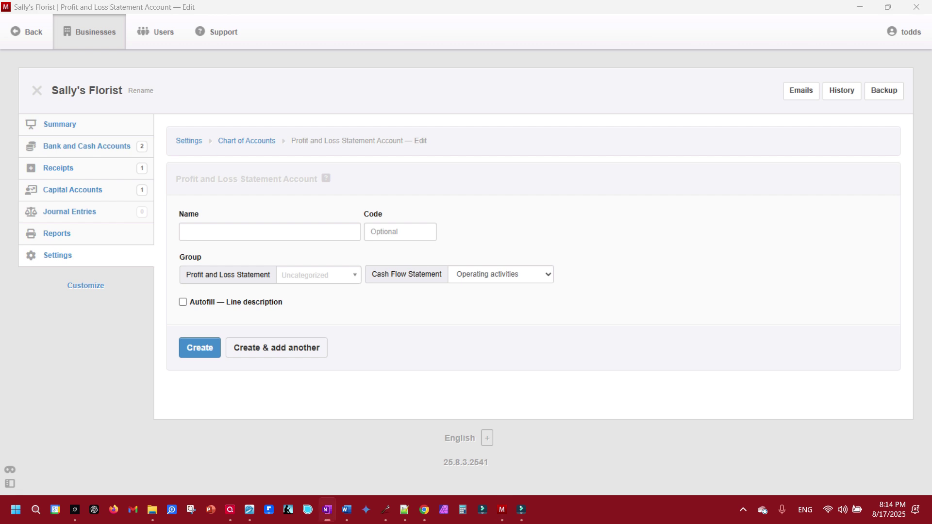
click(273, 236)
text(Floral Inventory)
click(324, 280)
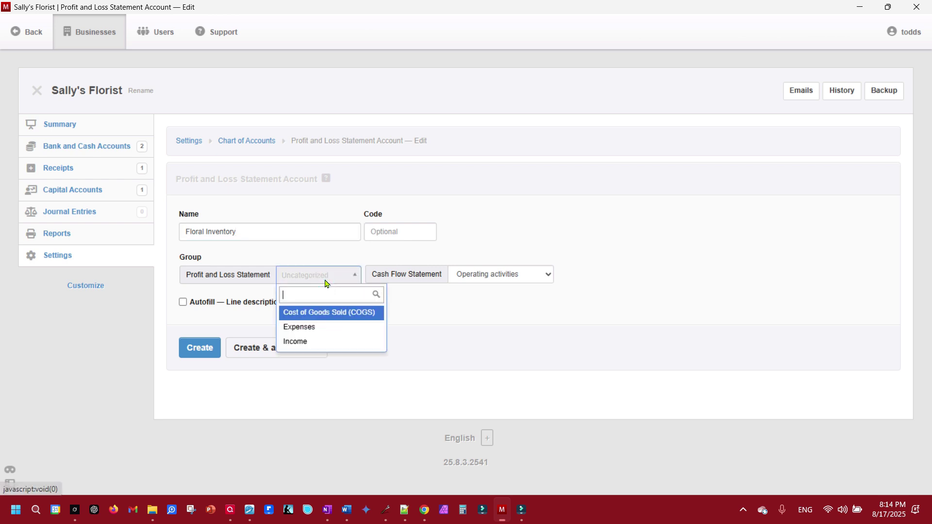
click(323, 316)
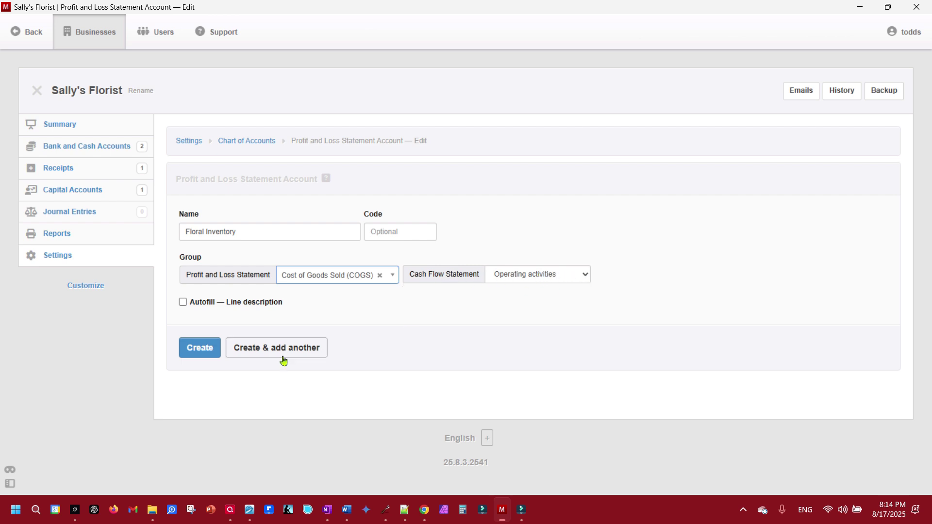
click(205, 351)
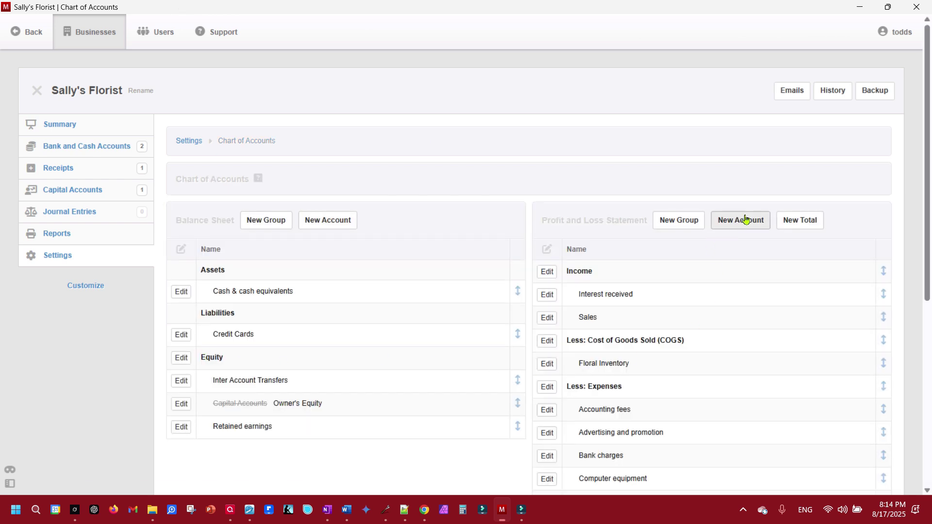
Create a Profit and Loss Statement account named Floral Supplies in the Cost of Goods Sold (COGS) group.
click(738, 218)
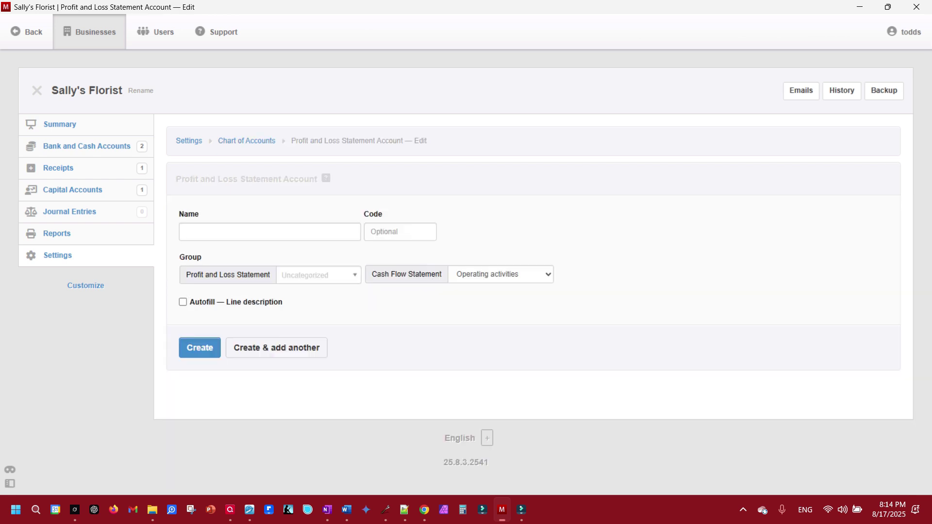
key(alt+Tab)
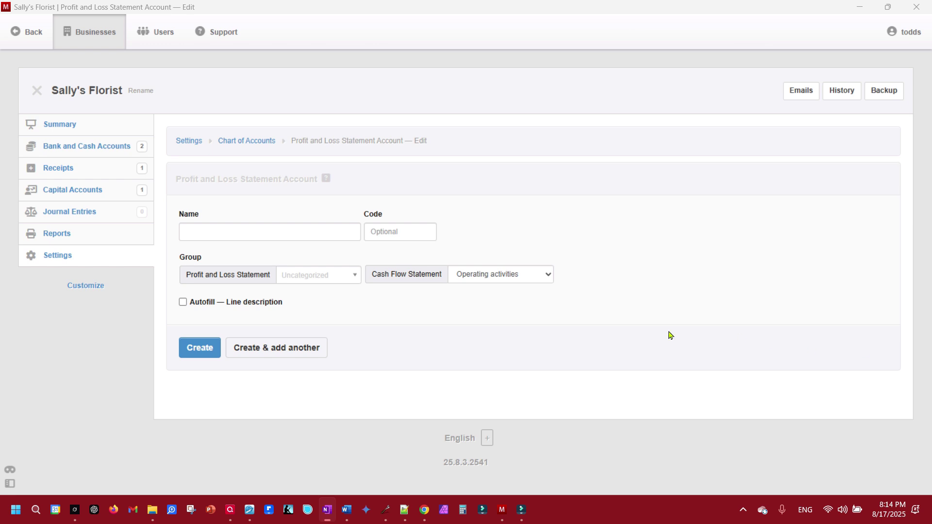
click(246, 237)
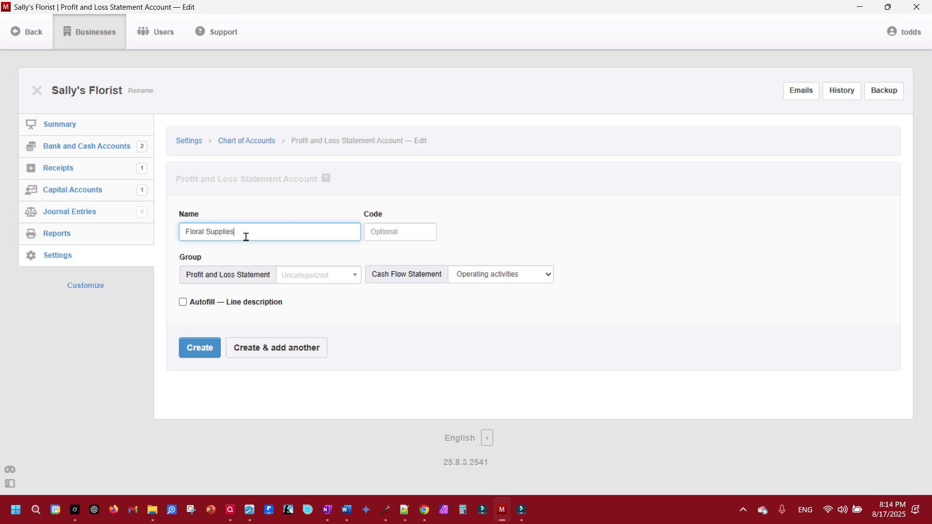
click(323, 275)
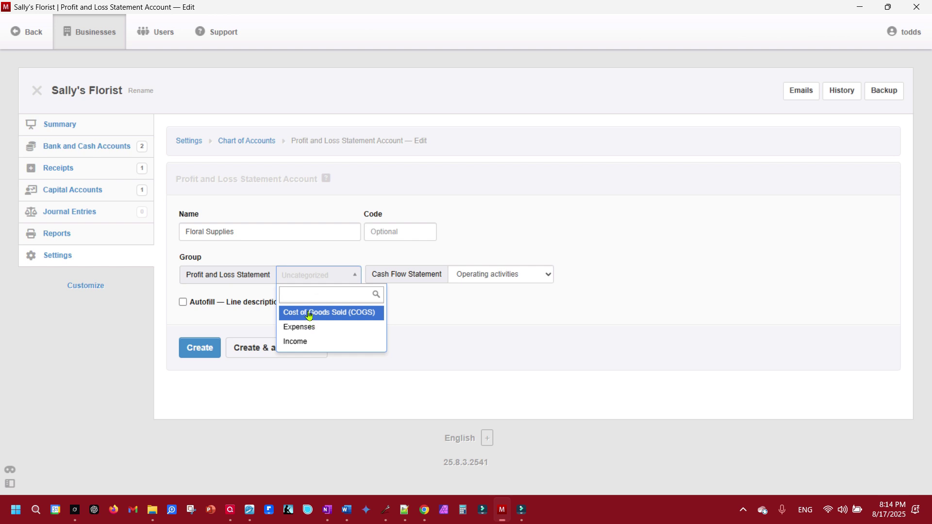
click(311, 313)
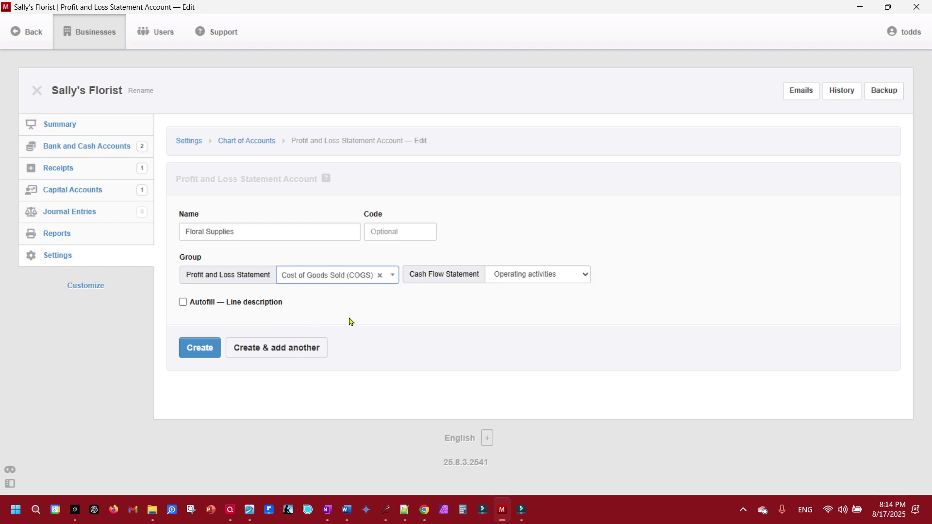
click(206, 353)
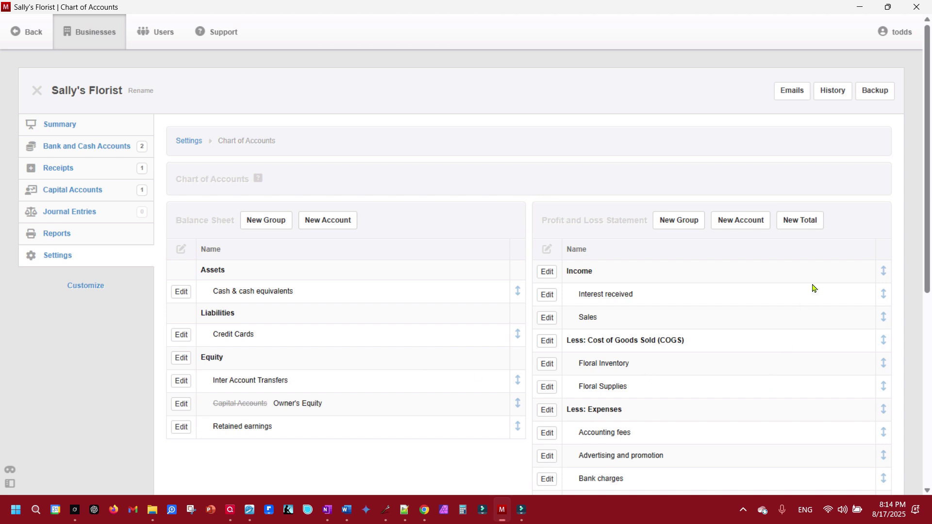
Create a Profit and Loss Statement account named Freight In in the Cost of Goods Sold (COGS) group.
click(734, 226)
click(236, 231)
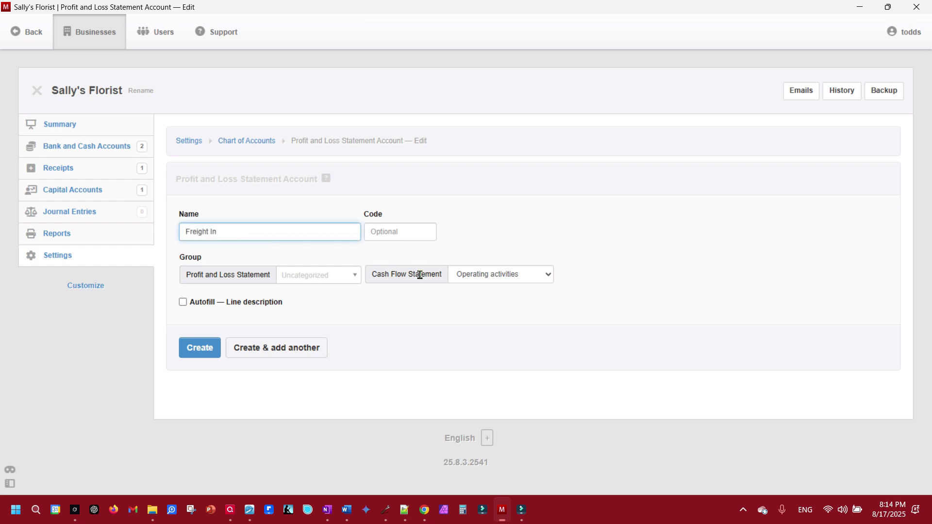
click(337, 275)
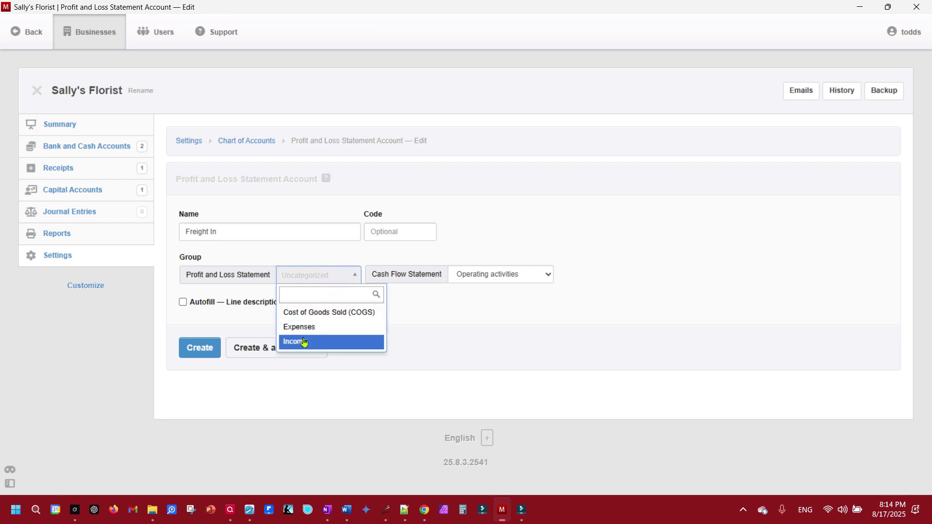
click(307, 312)
click(197, 348)
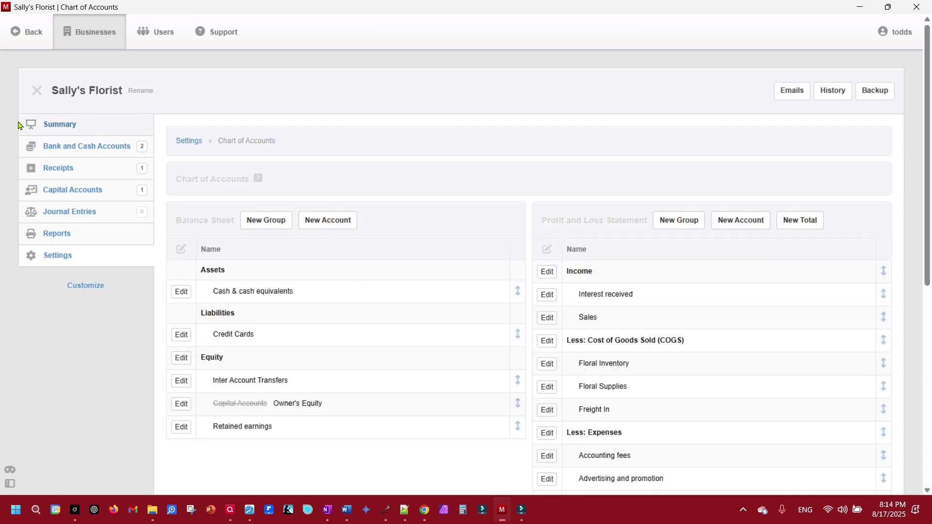
Review the Cost of Goods Sold (COGS) and Expenses accounts on the business summary.
click(57, 127)
scroll(741, 283, down, 1)
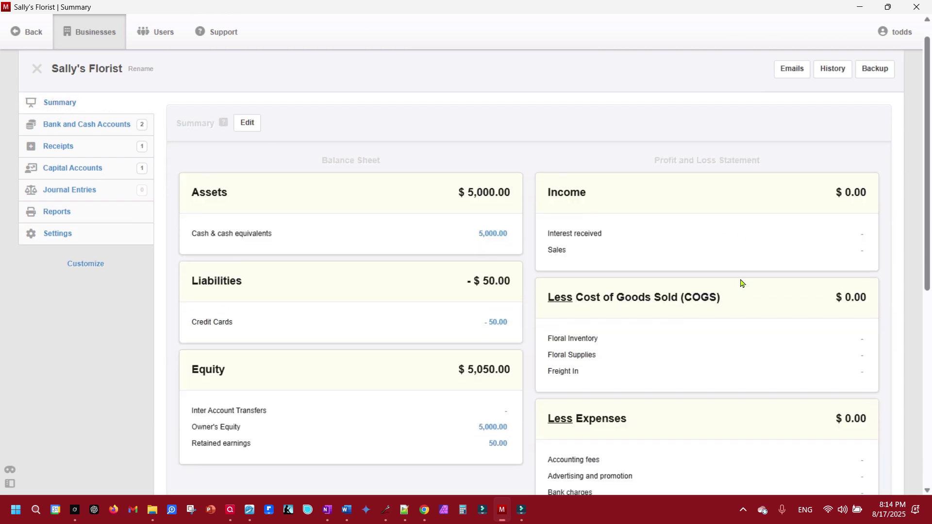
scroll(741, 283, down, 1)
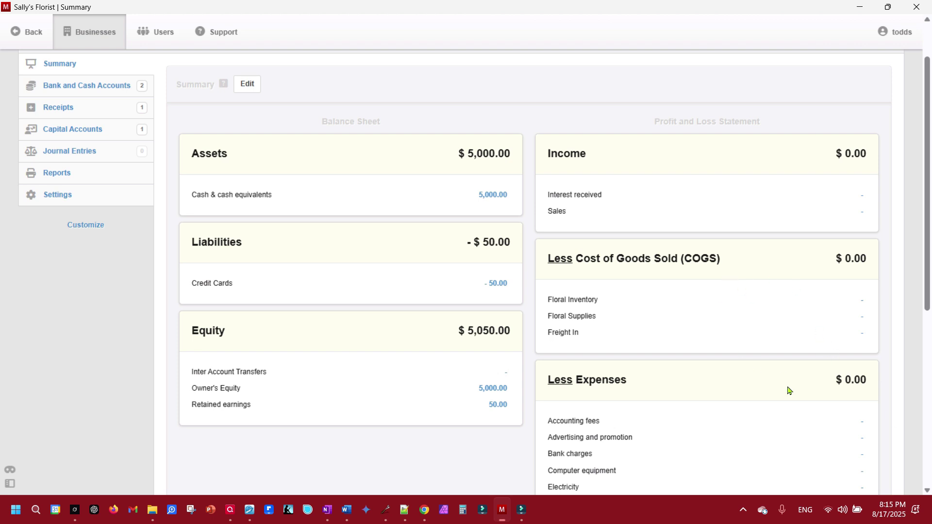
scroll(545, 304, down, 5)
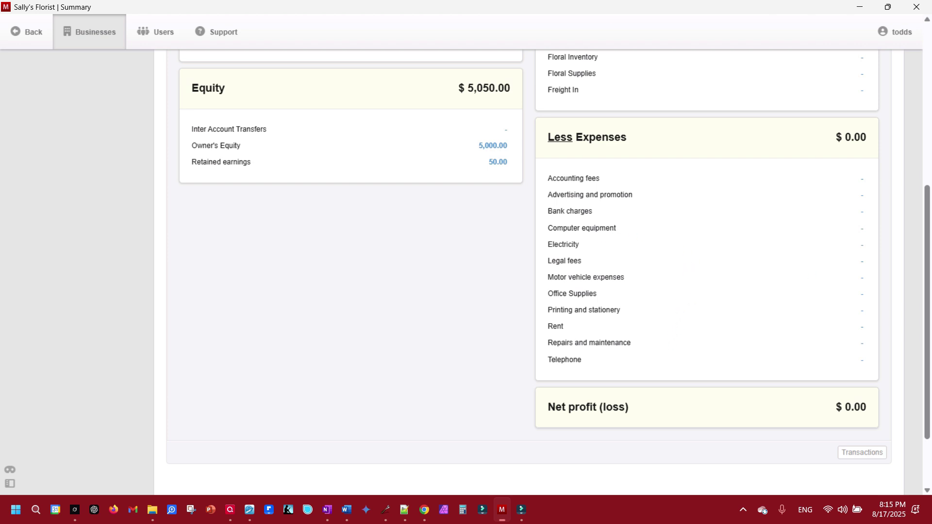
key(alt+Tab)
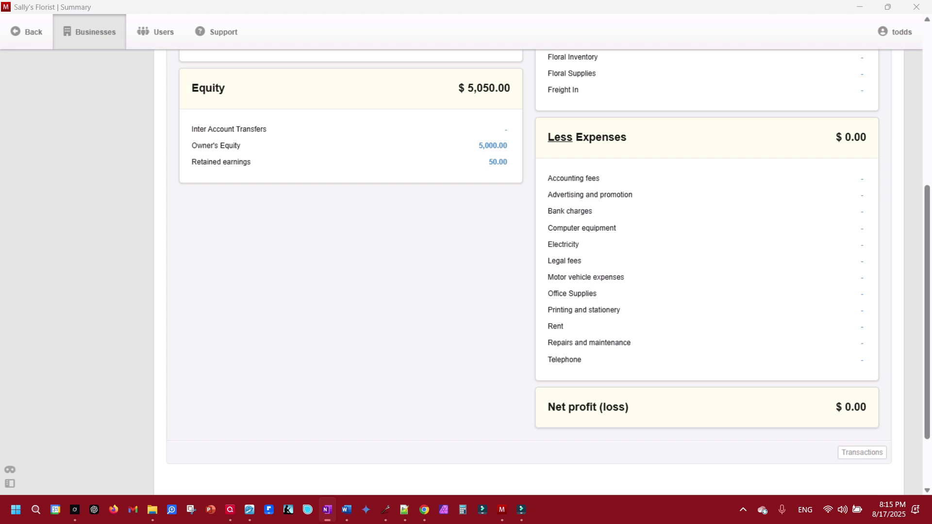
scroll(490, 248, up, 5)
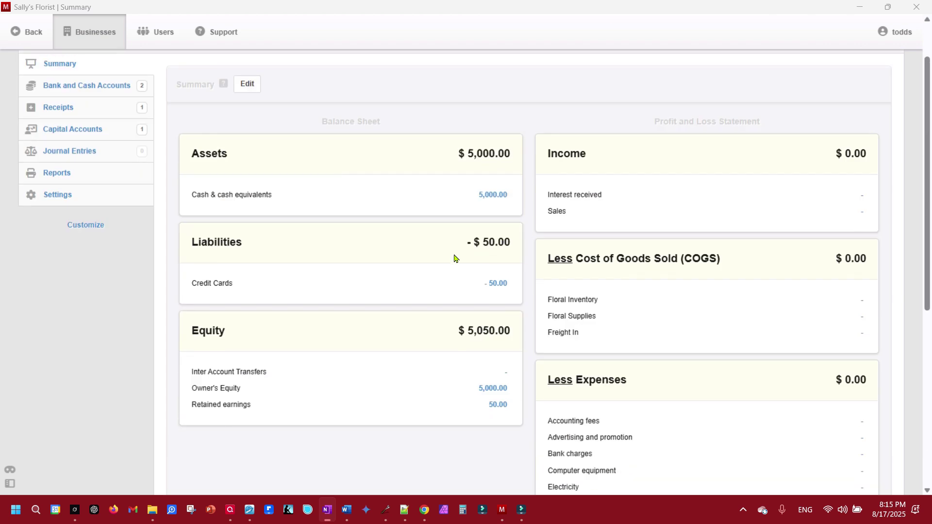
Create a Profit and Loss Statement account named Licenses and Permits in the Chart of Accounts, without assigning a group.
click(46, 194)
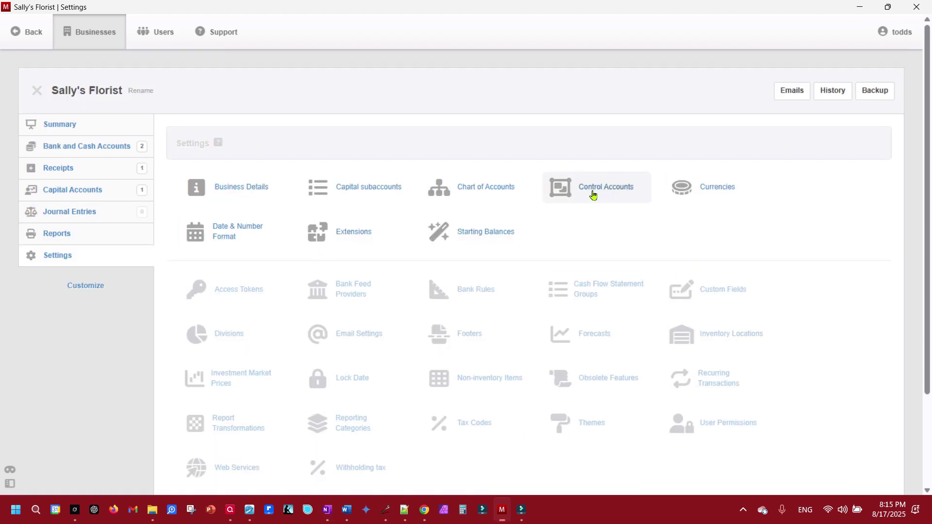
click(475, 190)
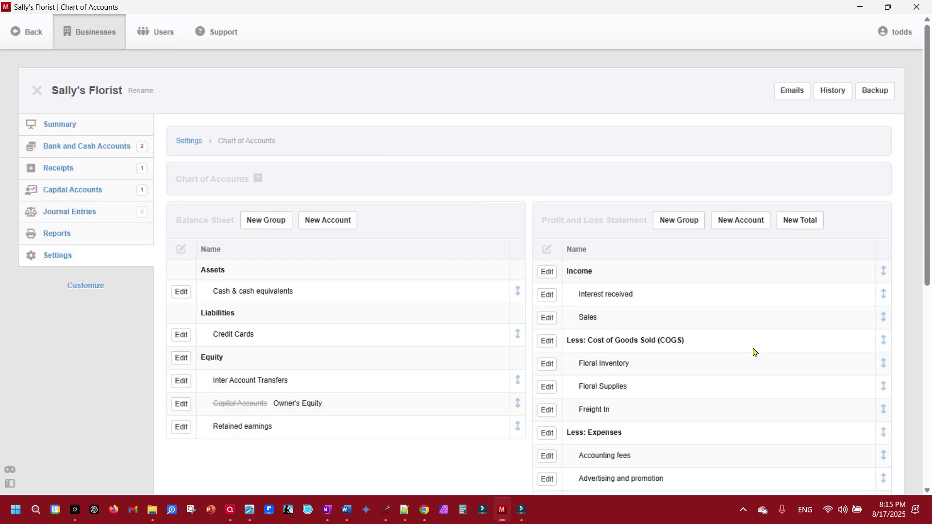
click(733, 225)
click(246, 232)
text(Licenses and Permits)
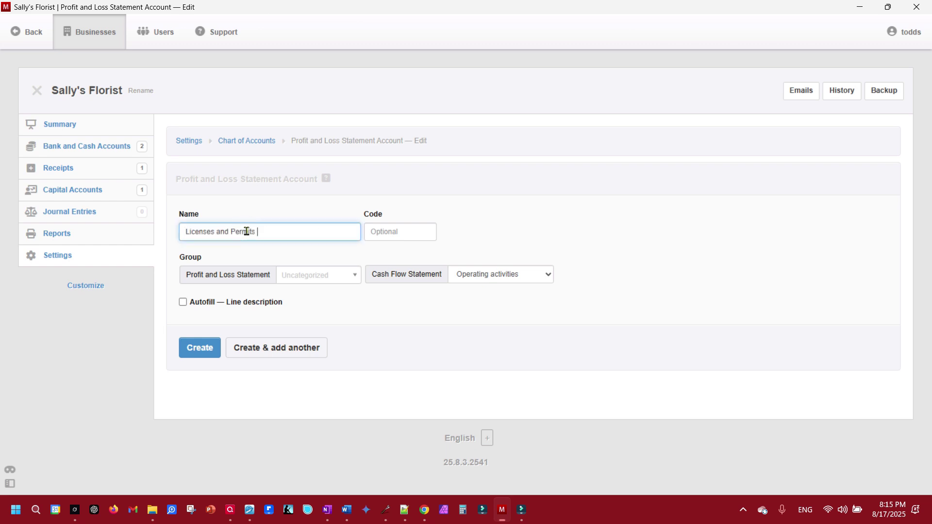
click(186, 343)
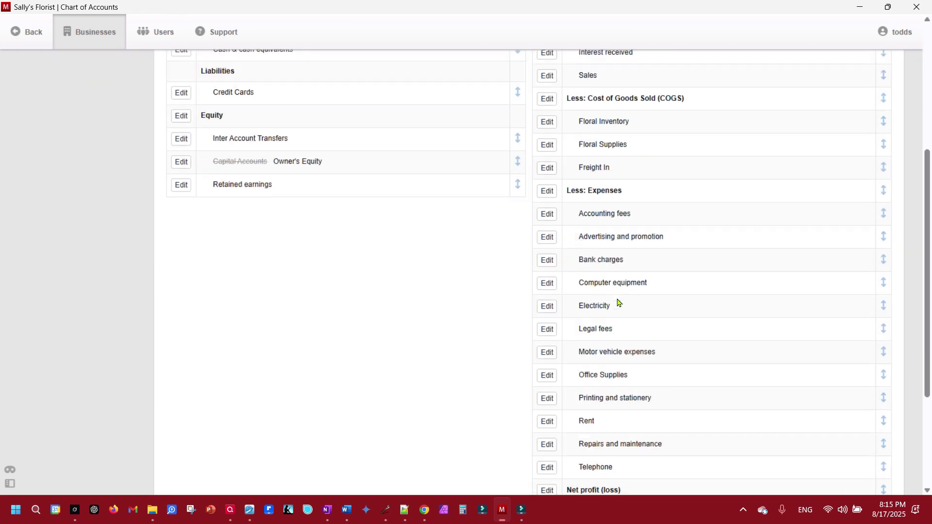
Move the uncategorized Licenses and Permits account into the Expenses group of the Profit and Loss Statement.
scroll(601, 335, down, 2)
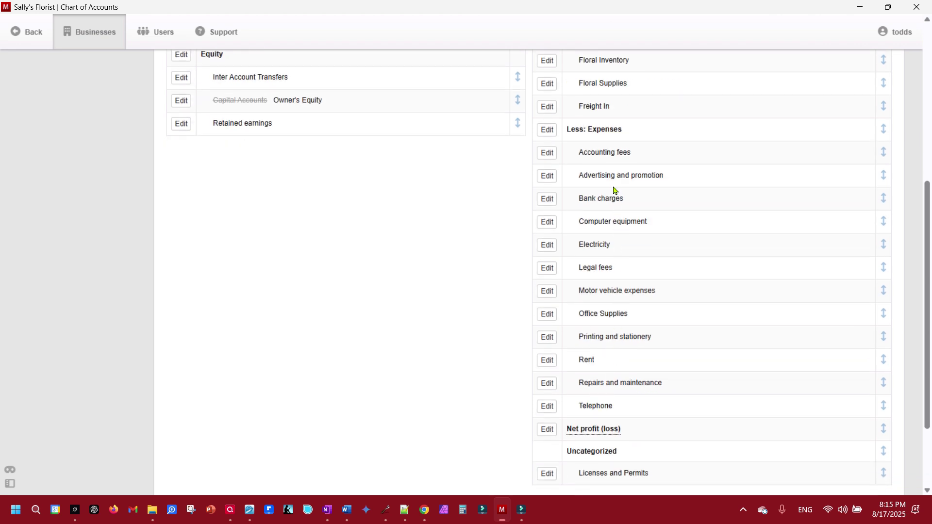
scroll(592, 283, down, 3)
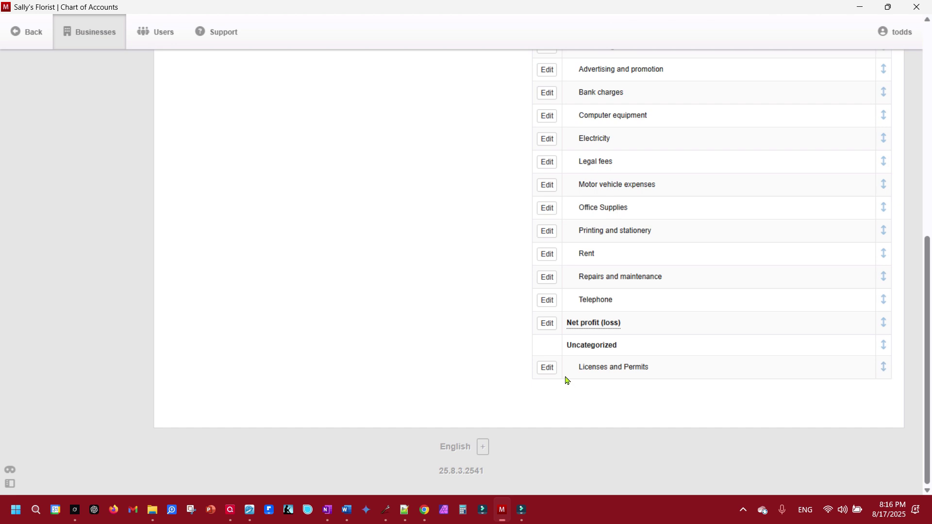
click(550, 369)
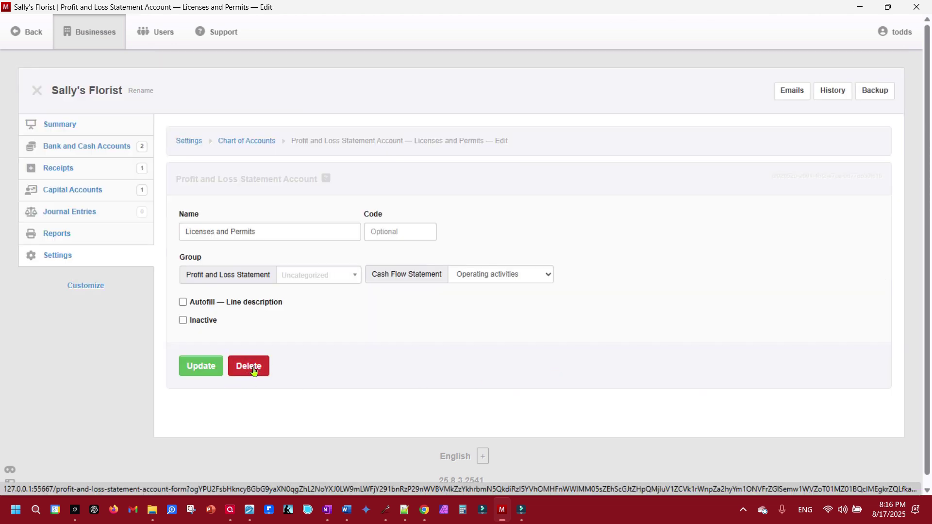
click(355, 275)
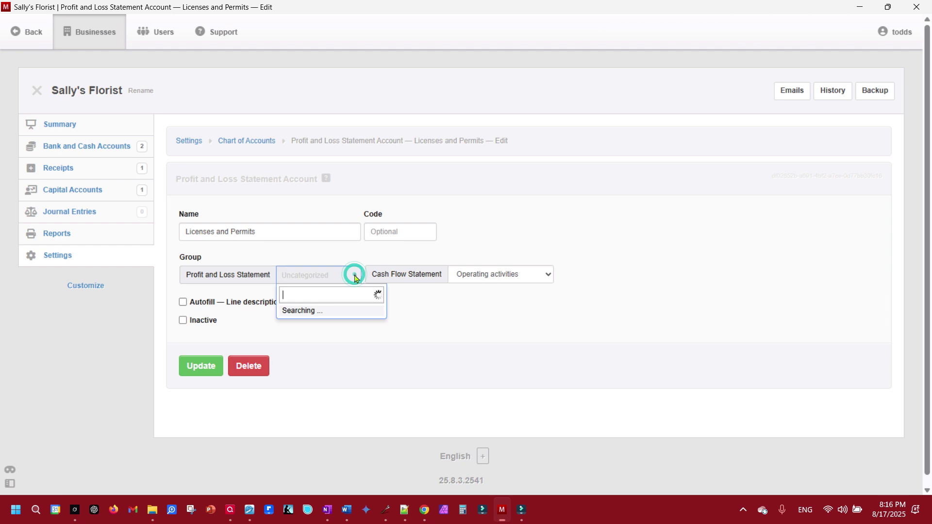
click(297, 330)
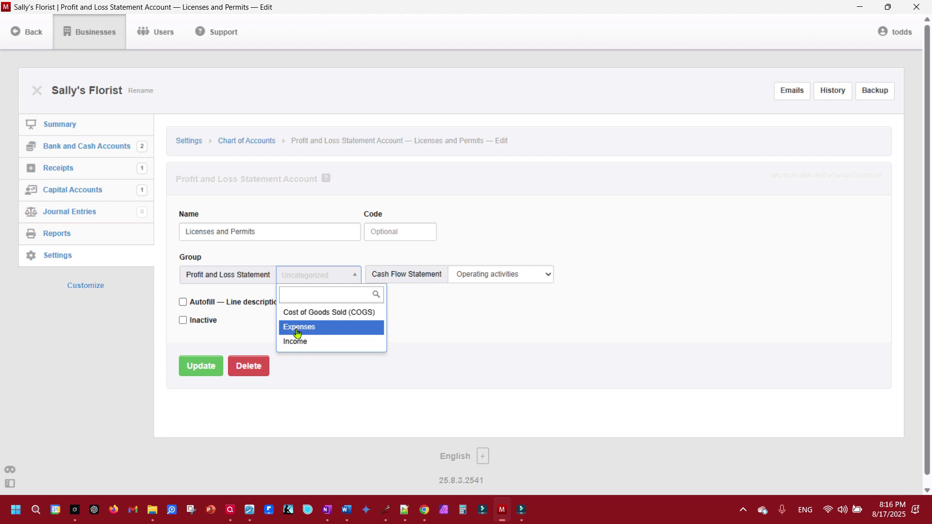
click(297, 332)
click(202, 365)
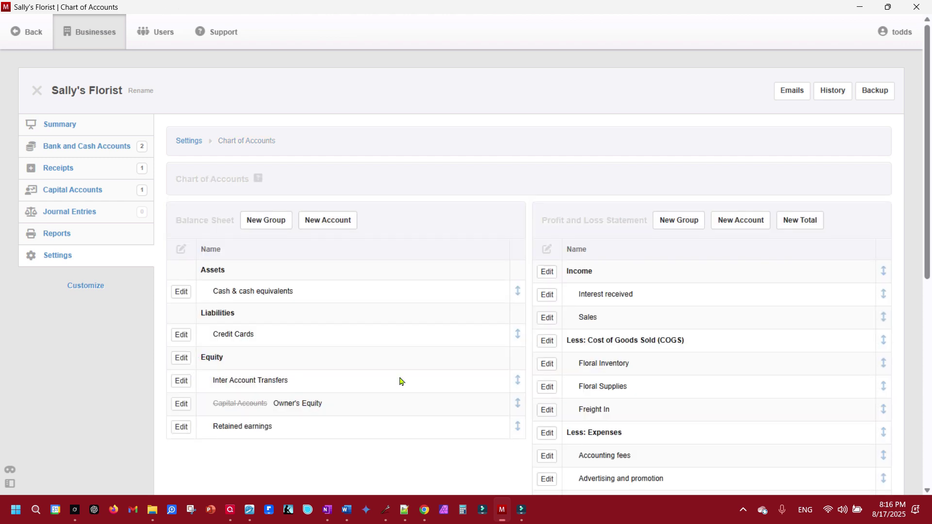
Review the Profit and Loss Statement and Balance Sheet accounts in the Chart of Accounts, and return to the business summary.
scroll(834, 387, down, 8)
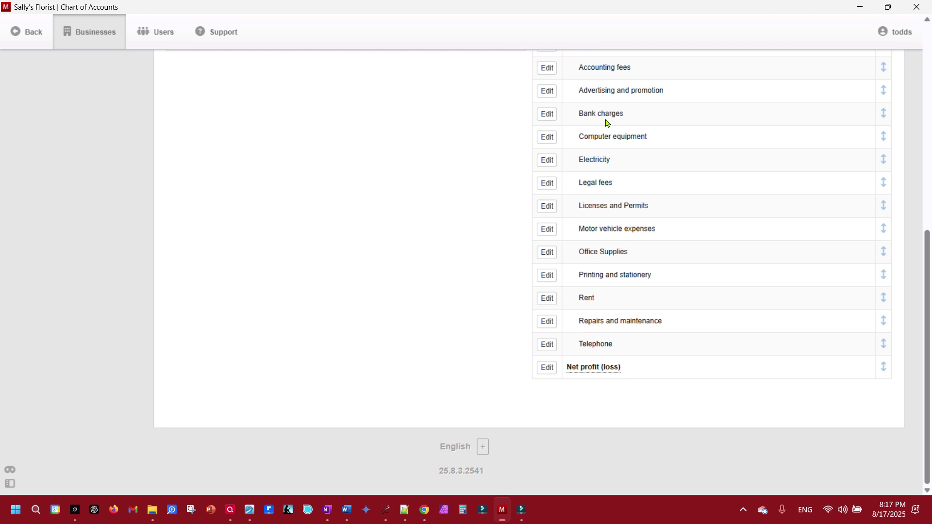
scroll(641, 254, up, 5)
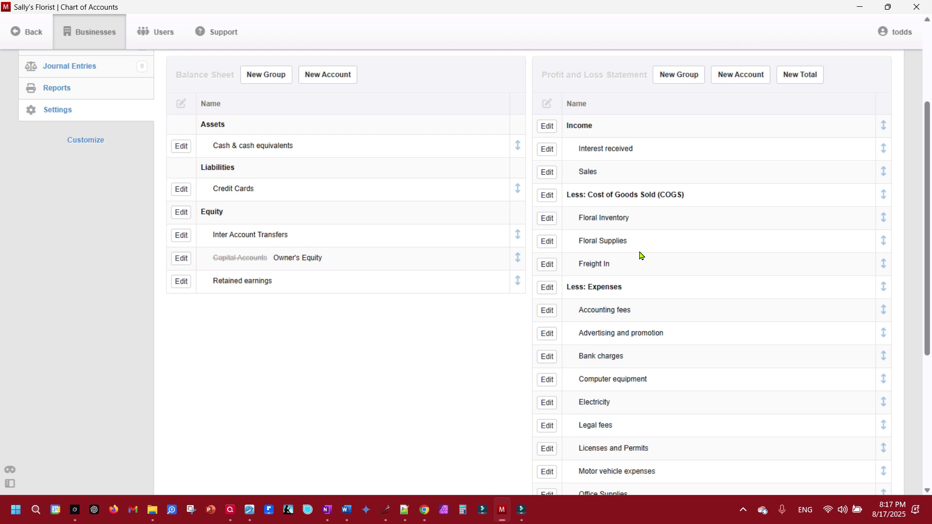
scroll(707, 386, down, 5)
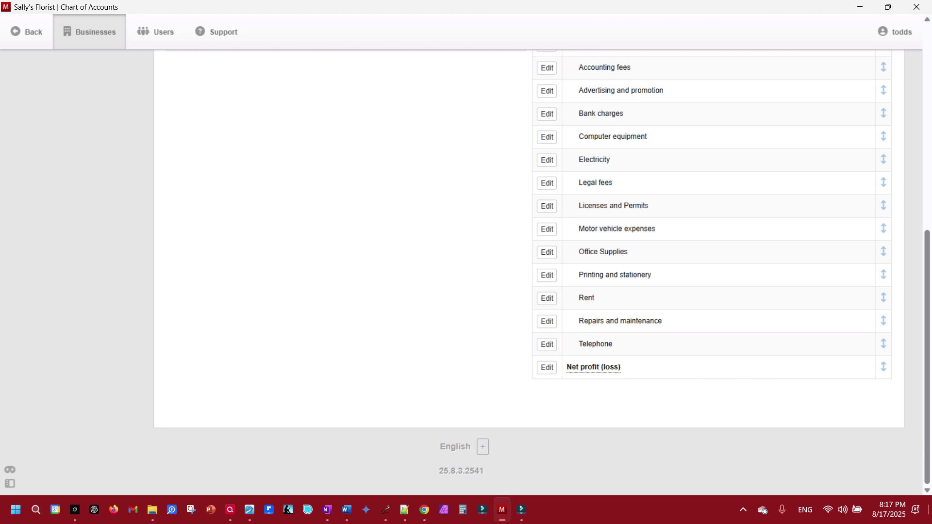
scroll(705, 311, up, 5)
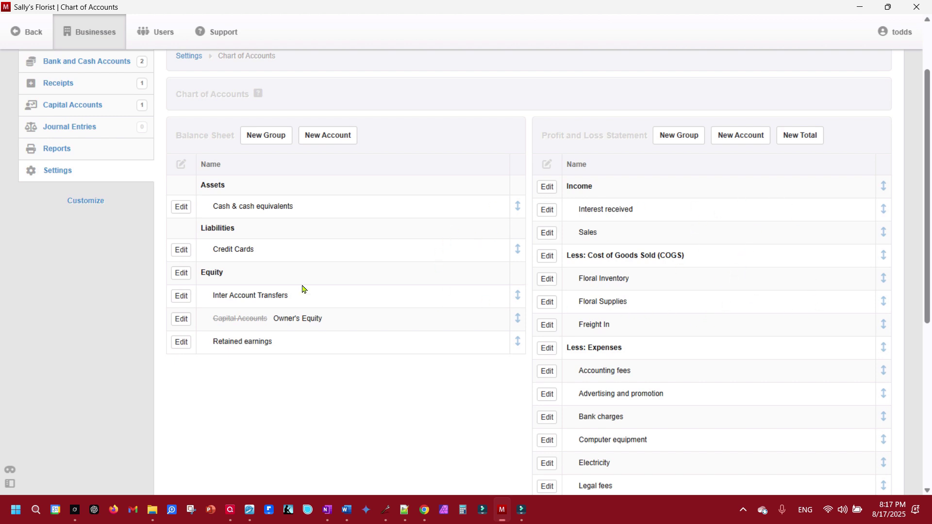
scroll(226, 225, up, 2)
click(60, 125)
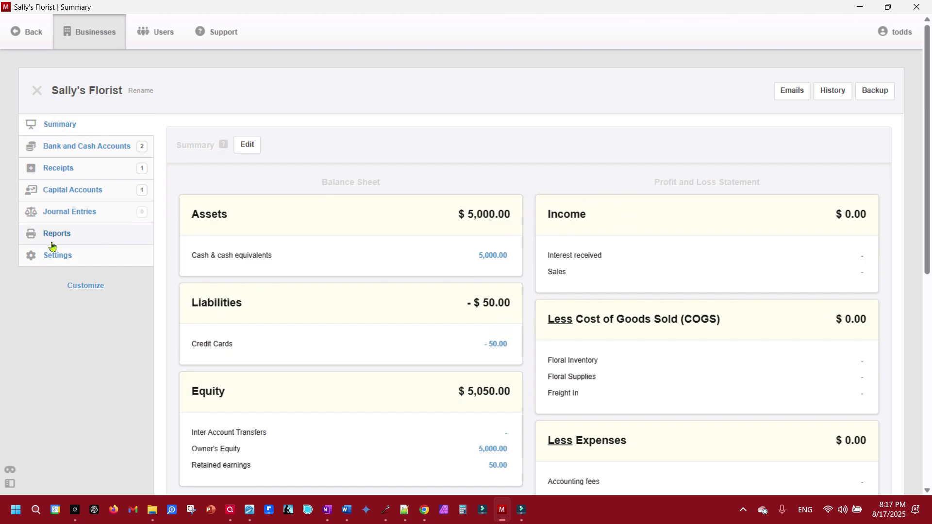
Create a bank account named Sally's Savings Account, keeping Cash & cash equivalents as its control account.
click(88, 150)
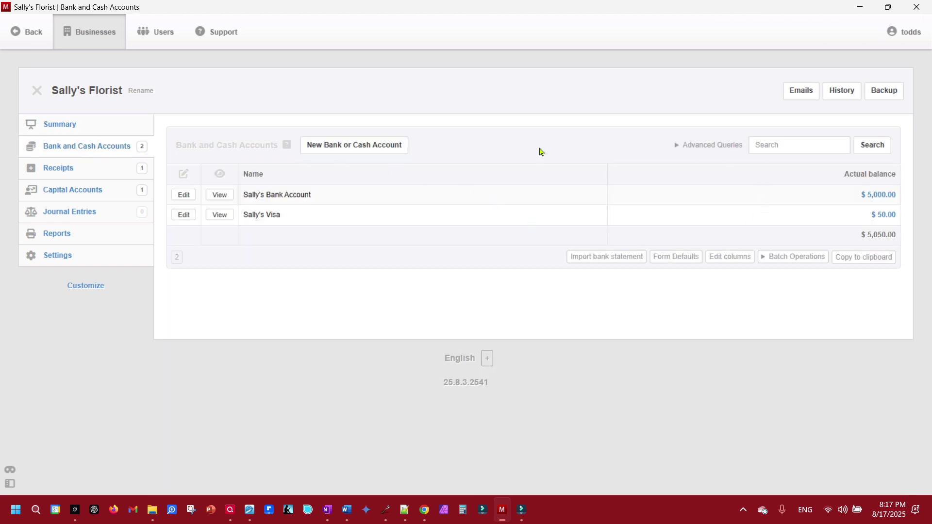
click(374, 146)
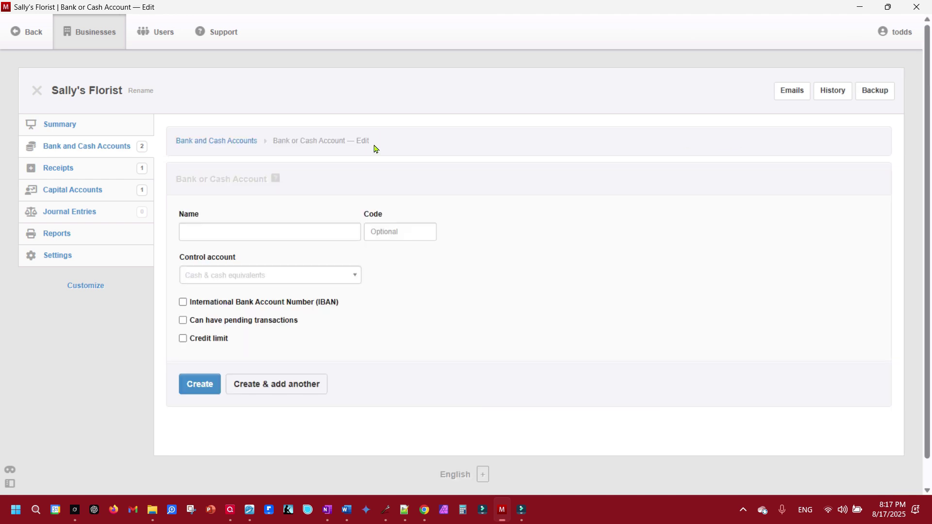
click(274, 227)
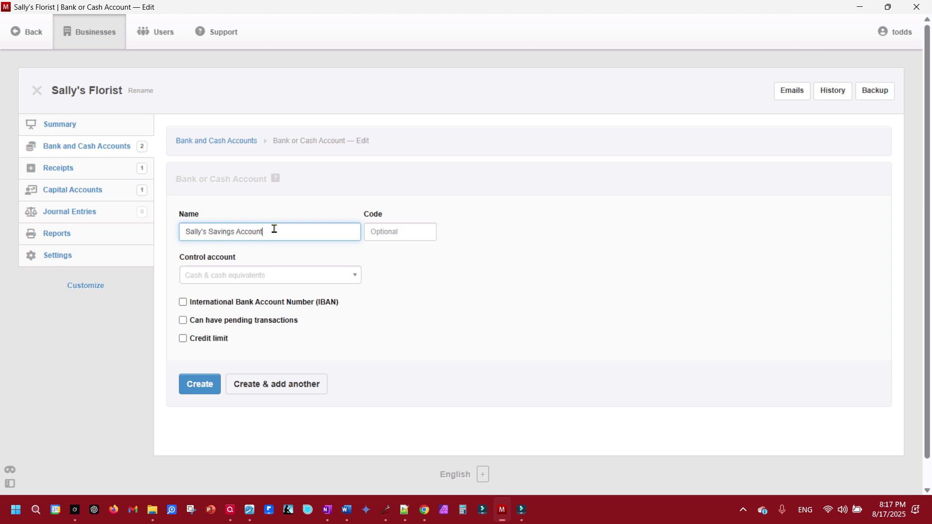
click(248, 275)
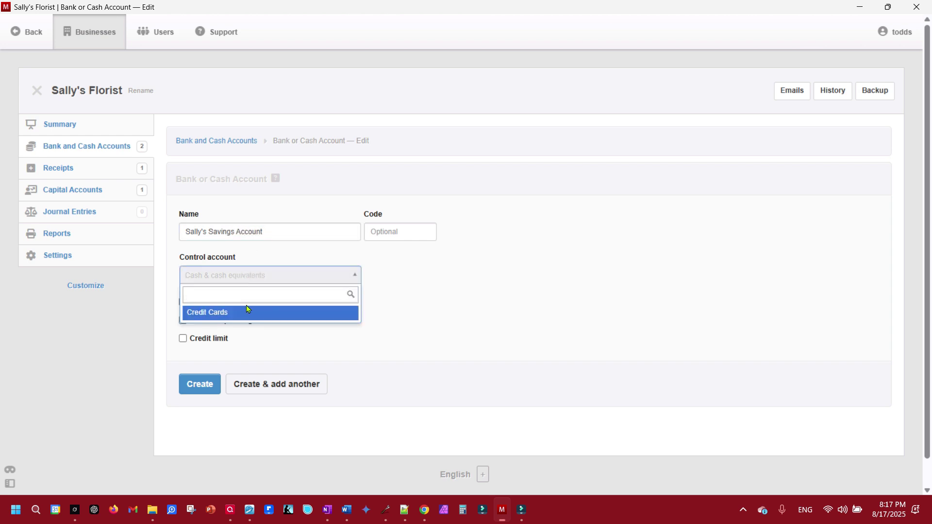
click(465, 272)
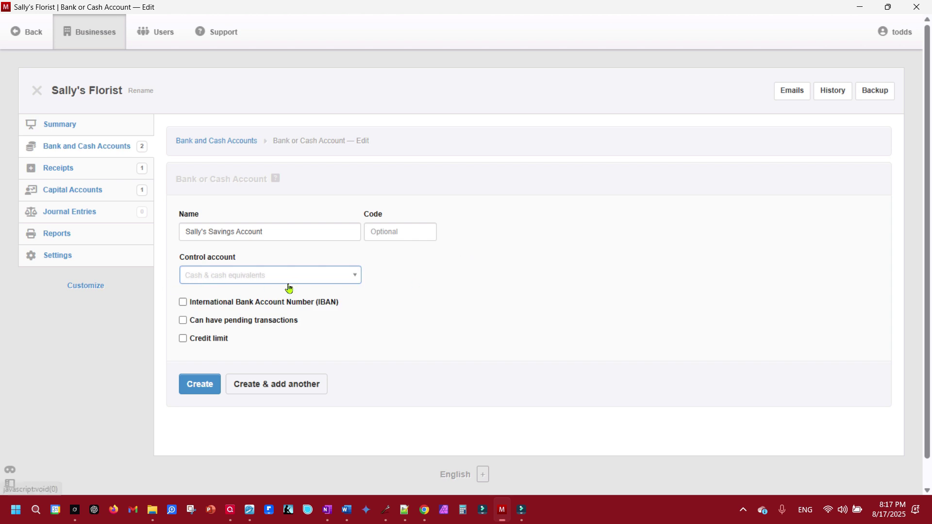
click(203, 386)
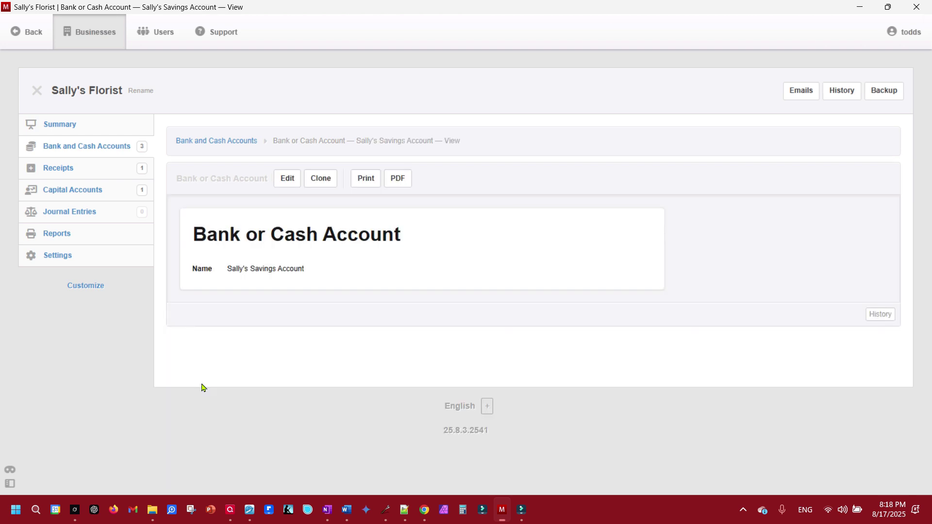
Examine which accounts make up the Cash & cash equivalents balance on the business summary.
click(52, 127)
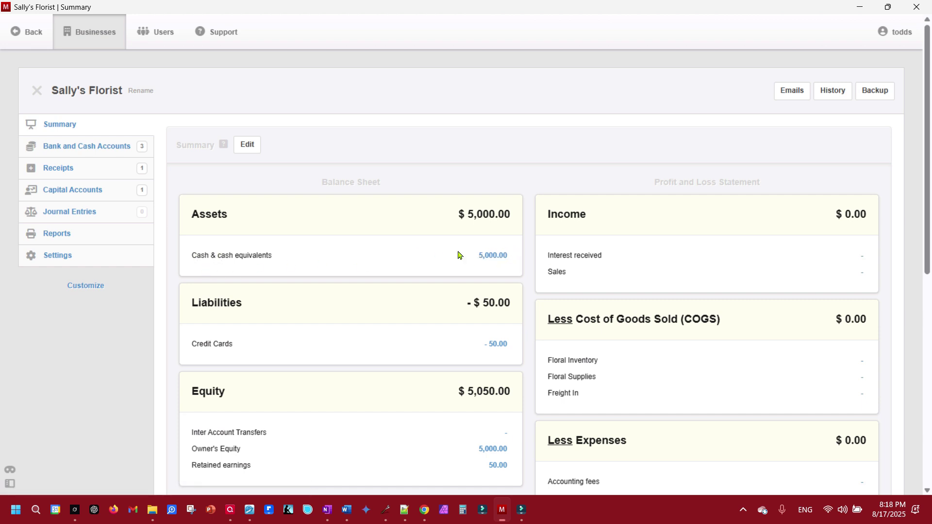
click(491, 257)
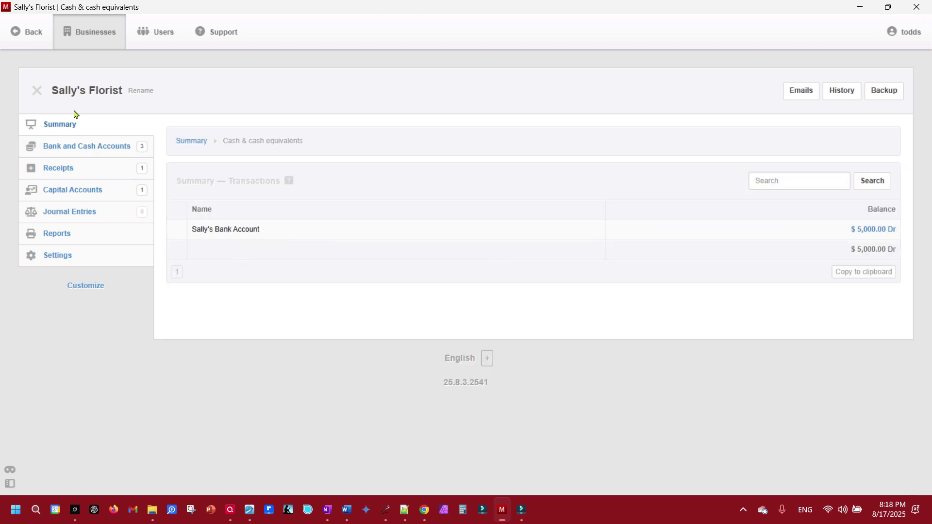
click(25, 33)
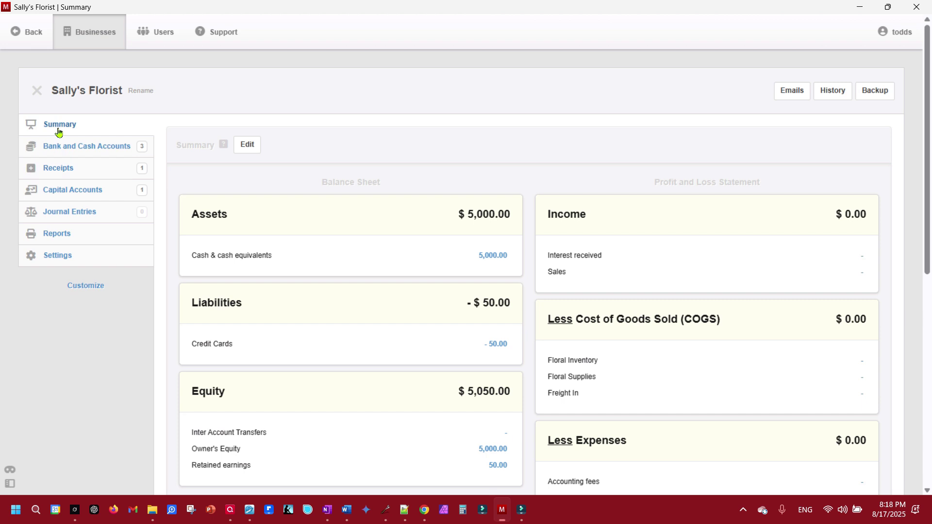
Rename Sally's Bank Account to Sally's Checking Account in Bank and Cash Accounts, and save the change.
click(96, 147)
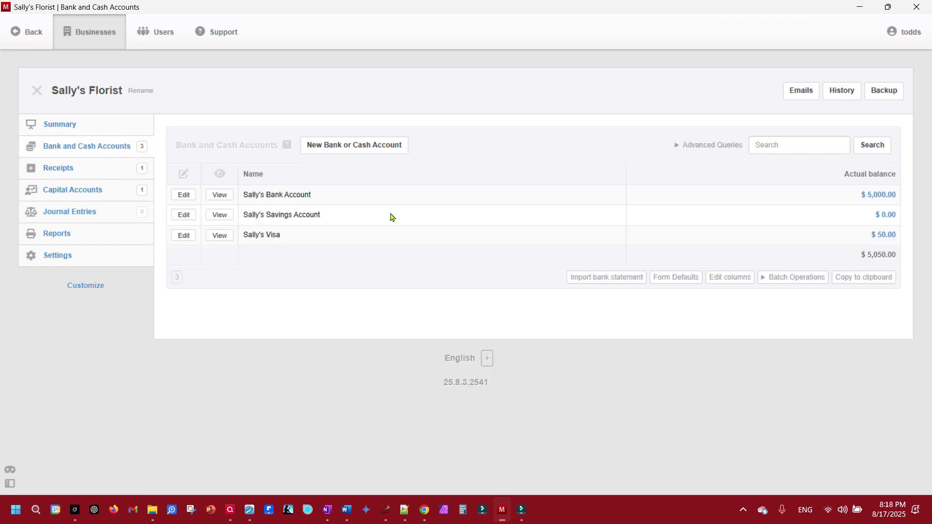
click(184, 194)
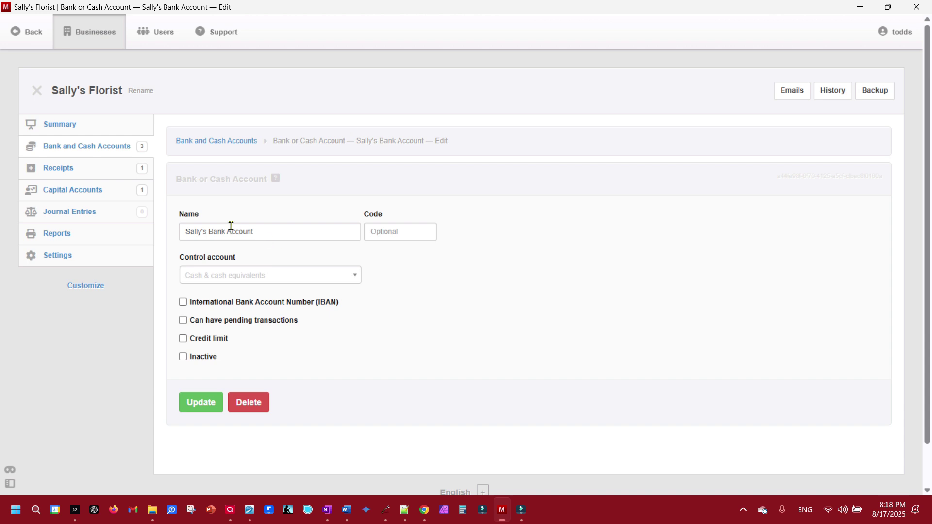
drag(224, 231, 209, 231)
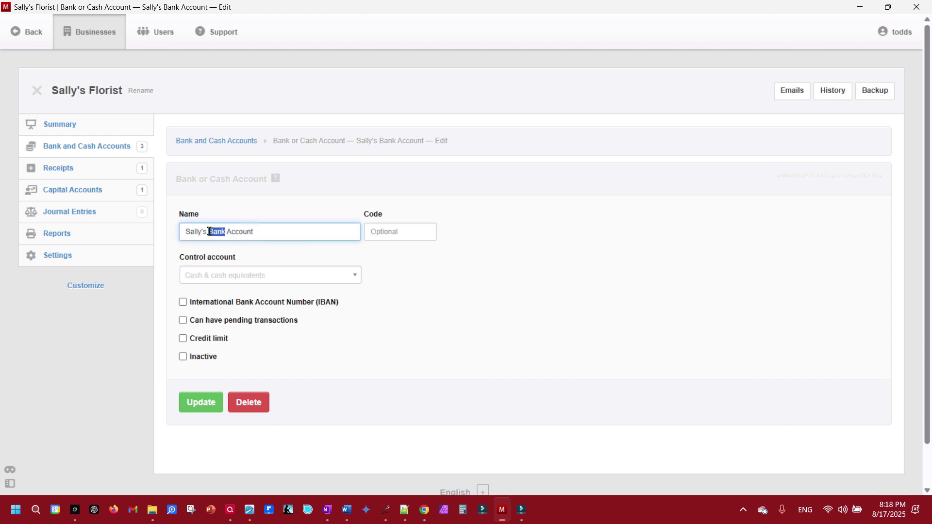
text(Checking)
right_click(230, 232)
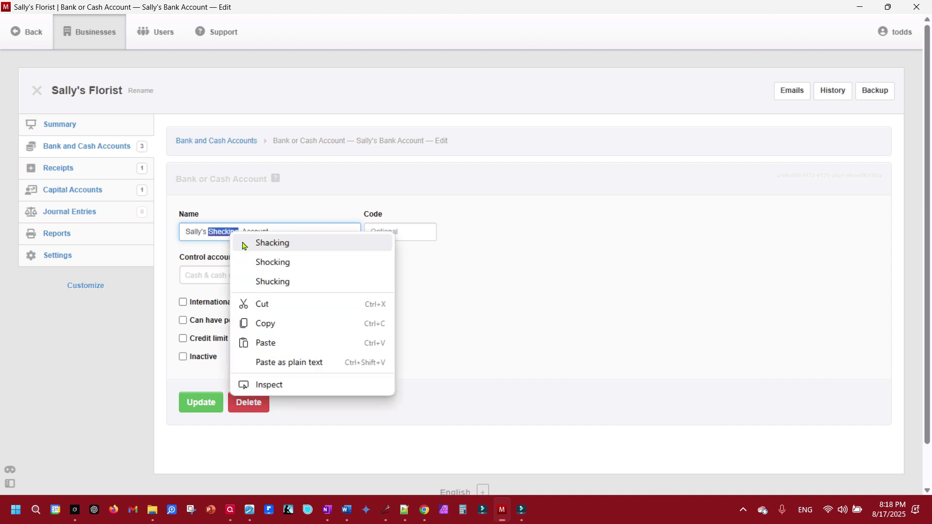
click(210, 234)
key(Delete)
text(C)
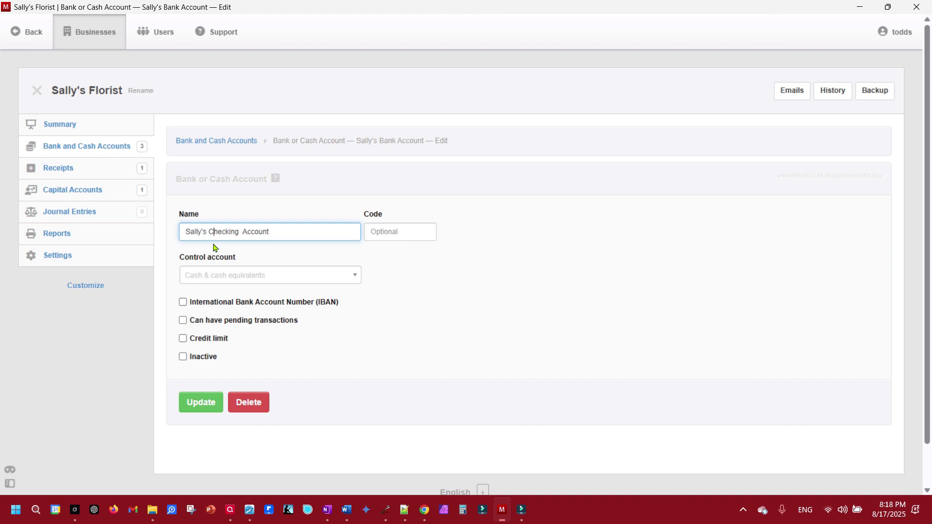
click(239, 232)
key(BackSpace)
click(201, 404)
Check the renamed checking account under Cash & cash equivalents and in the Bank and Cash Accounts list.
click(64, 125)
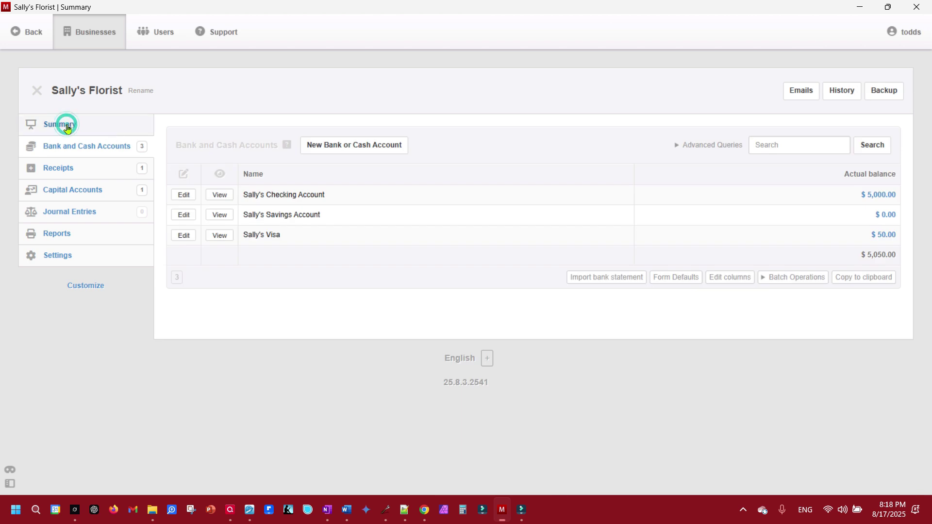
click(491, 256)
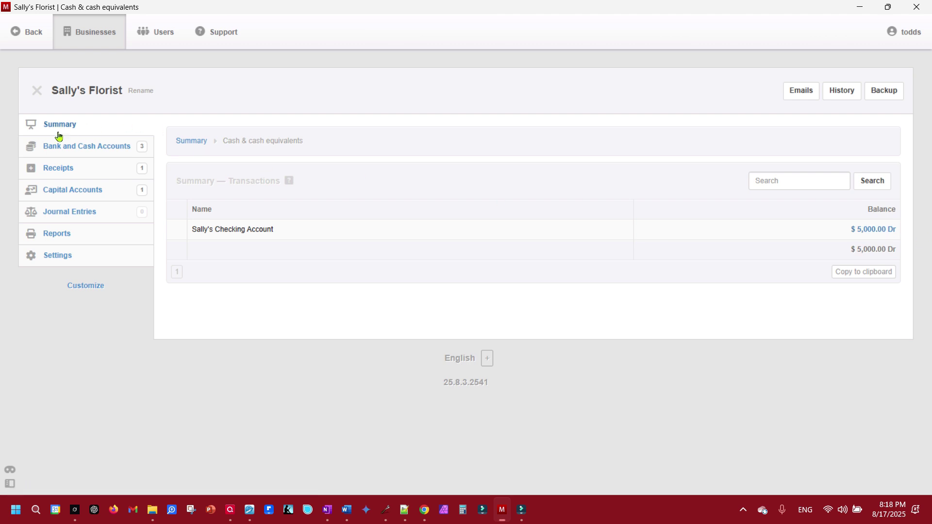
click(84, 147)
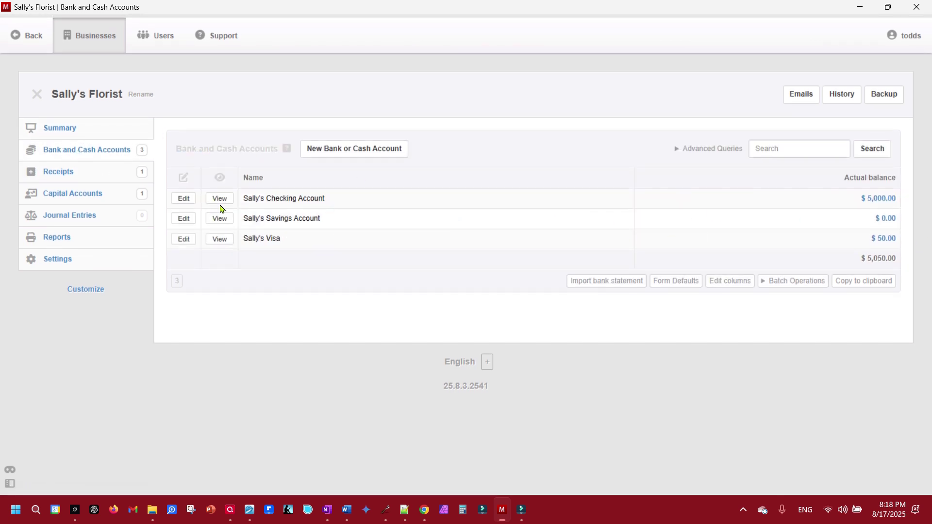
Start a new receipt paid by the owner, entering the owner's first name, and set it as received in Sally's Savings Account.
click(60, 172)
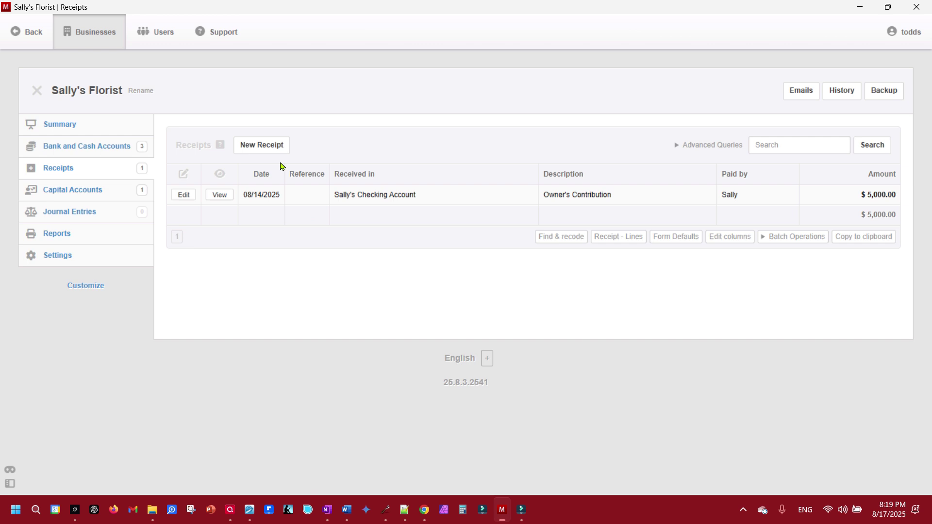
click(275, 146)
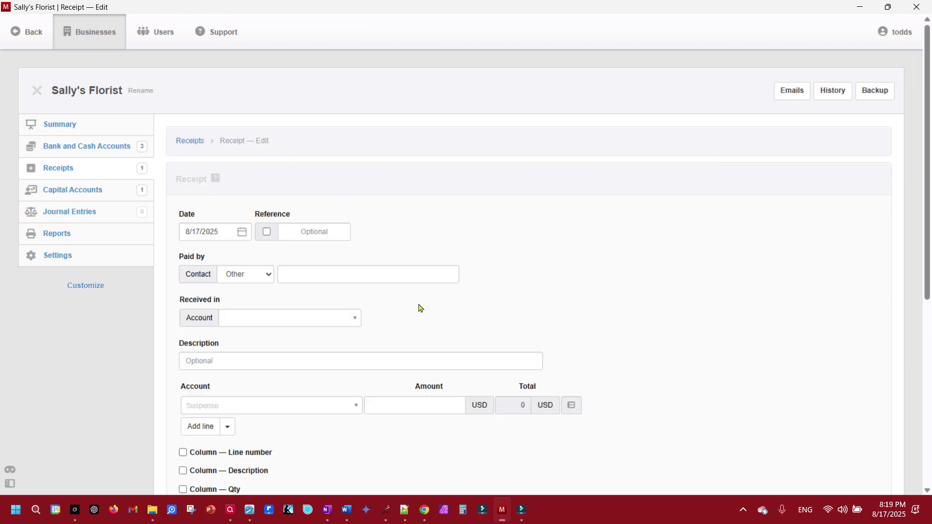
click(312, 275)
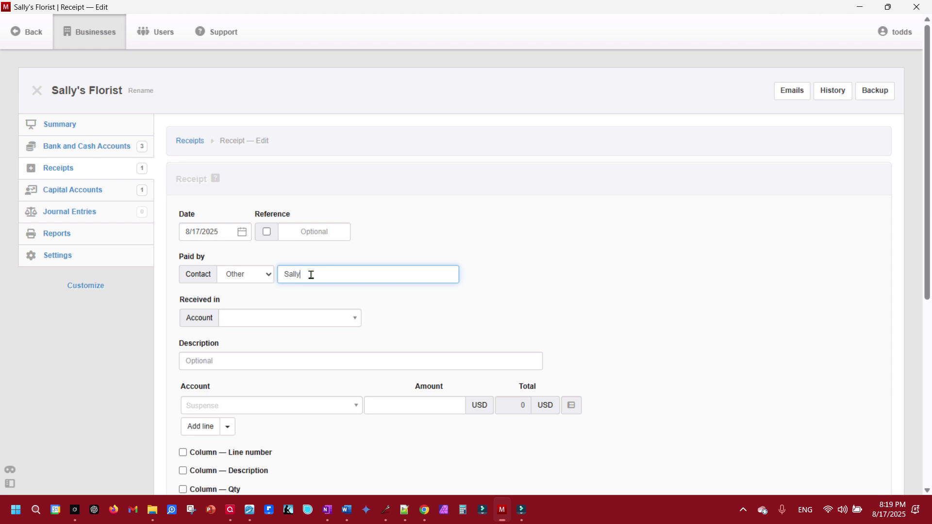
click(275, 318)
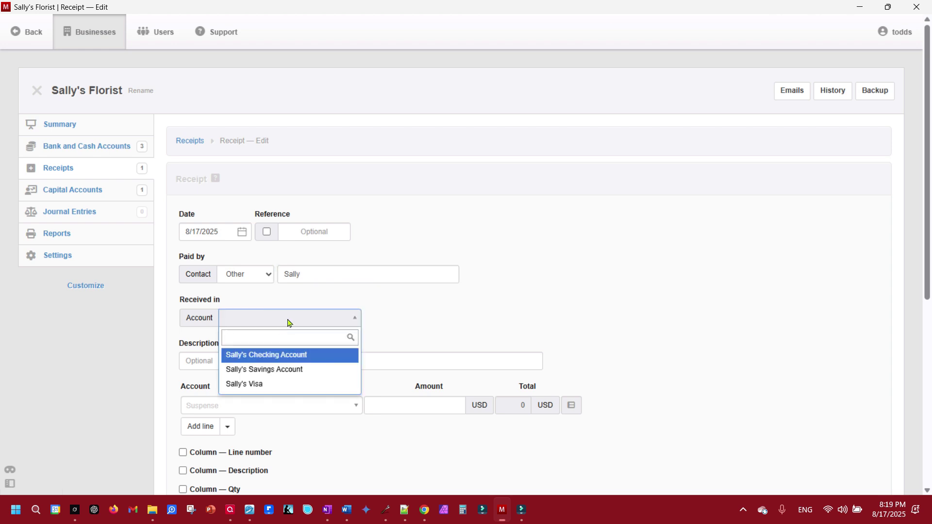
click(282, 370)
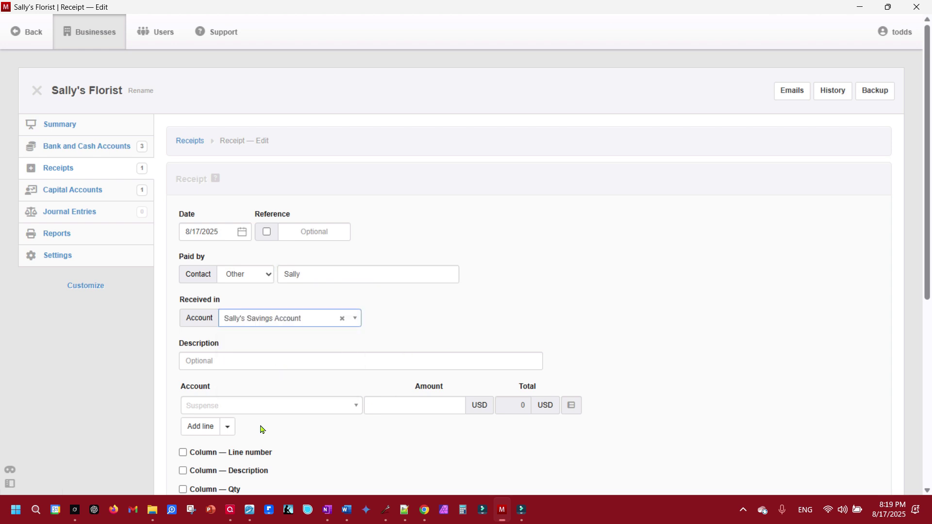
Allocate 10000 USD of the receipt to Owner's Equity, the owner's capital account and Funds contributed, and create the receipt.
click(291, 407)
scroll(280, 368, down, 4)
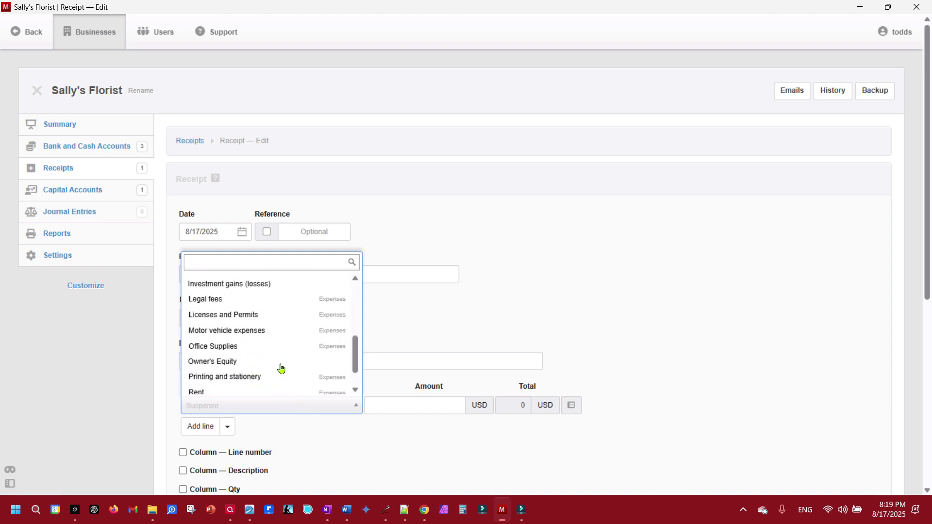
click(223, 361)
click(463, 408)
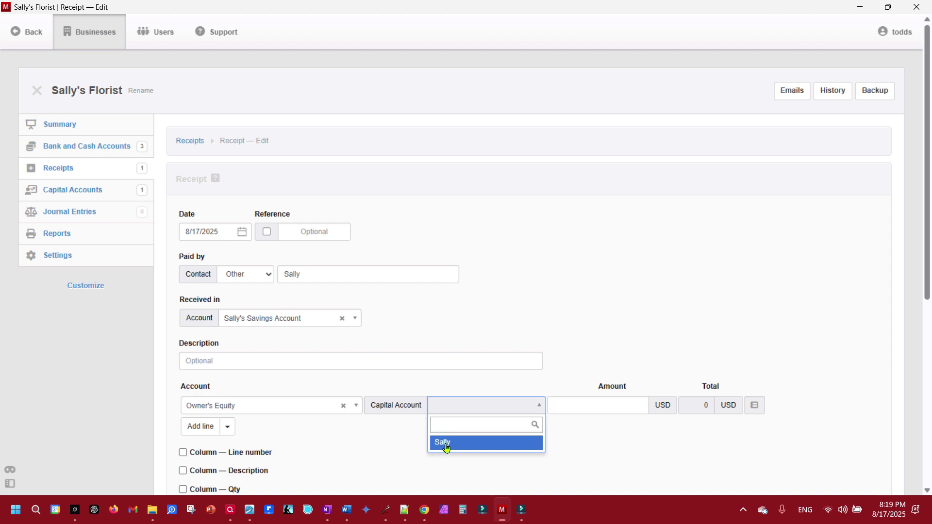
click(445, 447)
click(693, 410)
click(648, 458)
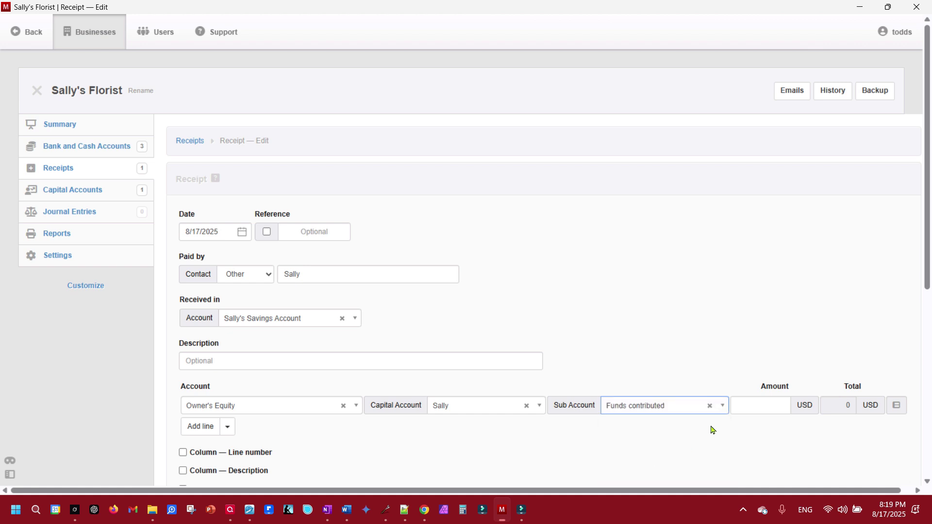
click(766, 406)
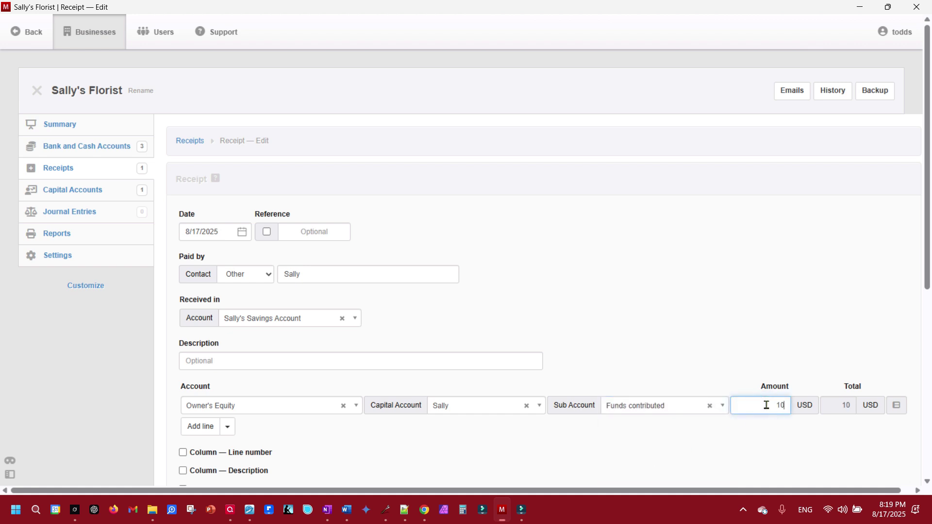
text(10000)
scroll(738, 241, down, 10)
click(193, 382)
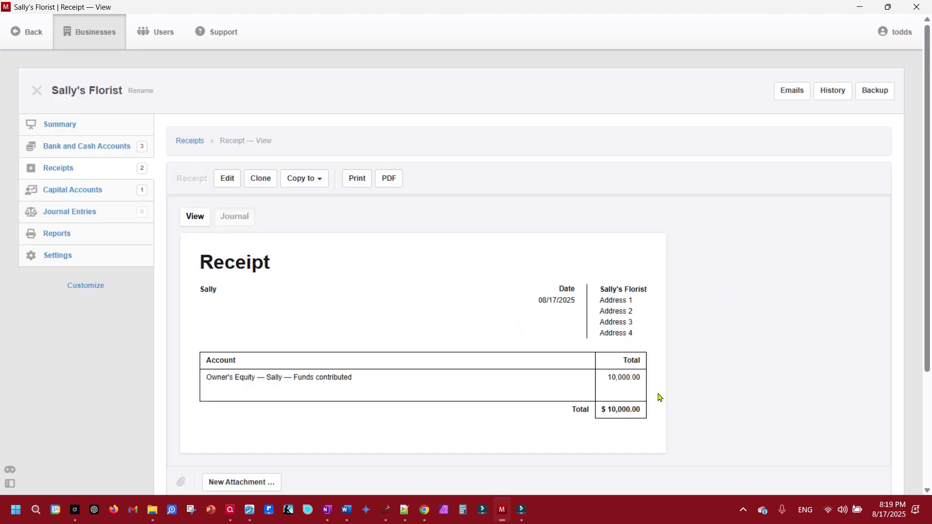
Review the transactions behind the owner's capital account balance and the accounts making up Cash & cash equivalents on the summary.
click(62, 190)
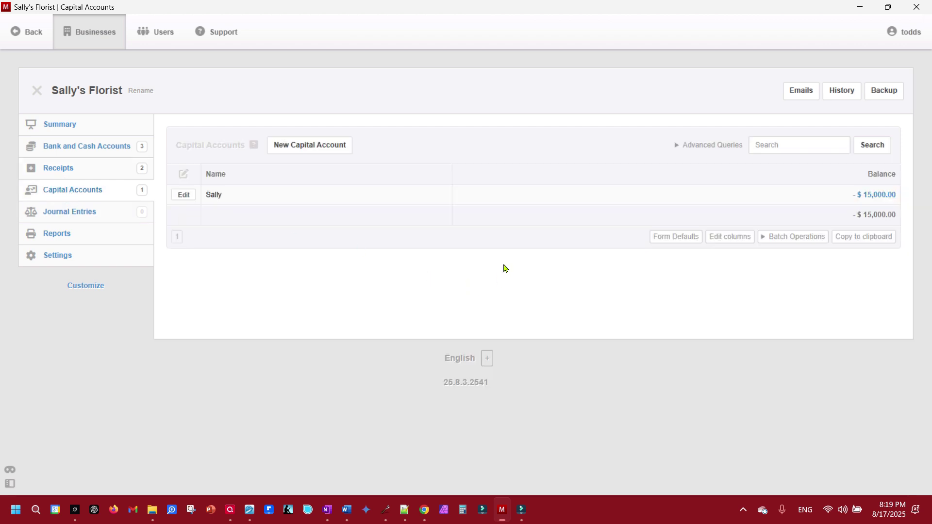
click(876, 196)
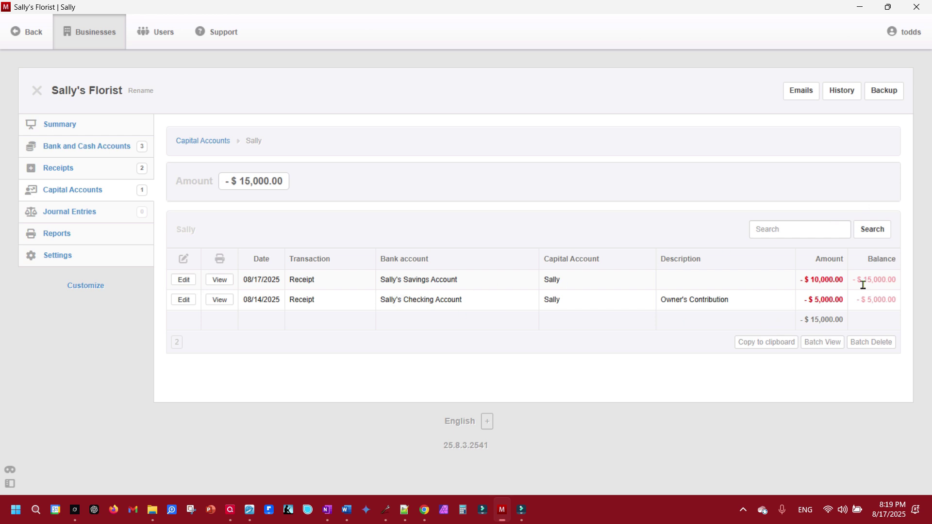
click(50, 128)
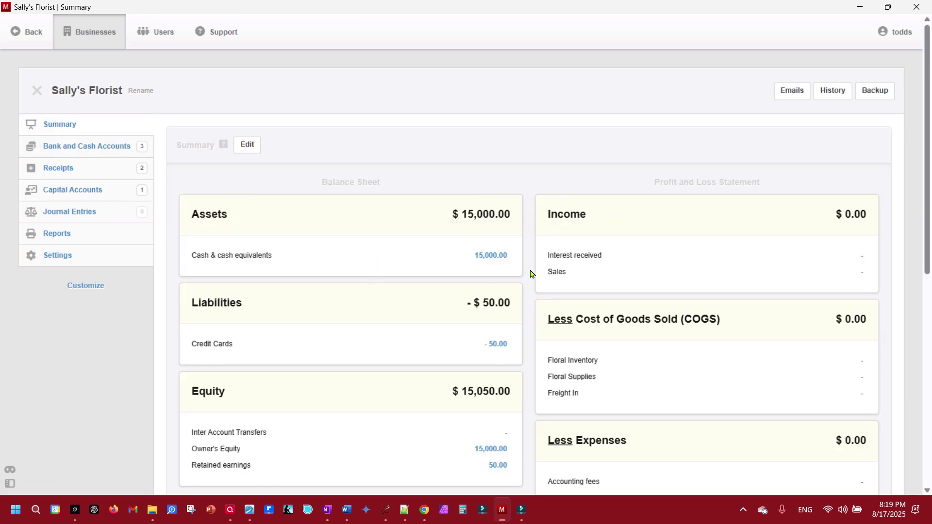
click(487, 257)
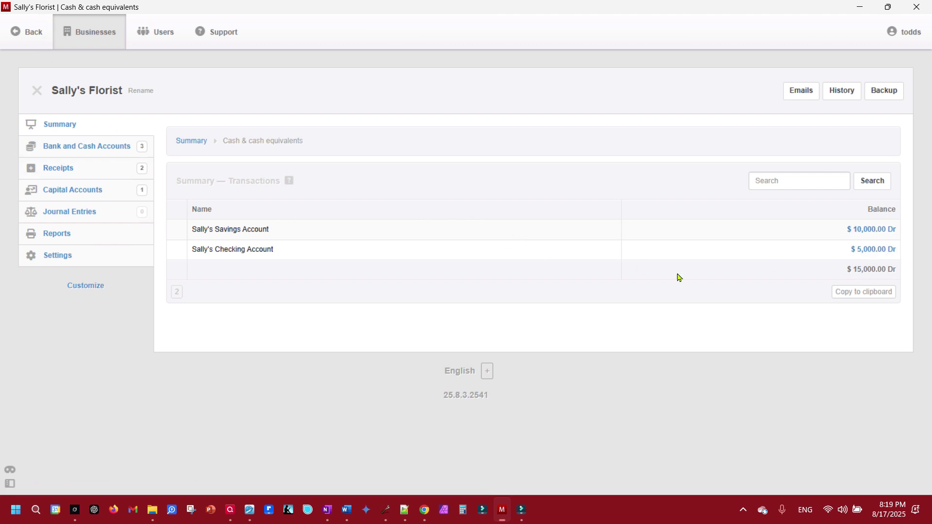
click(49, 127)
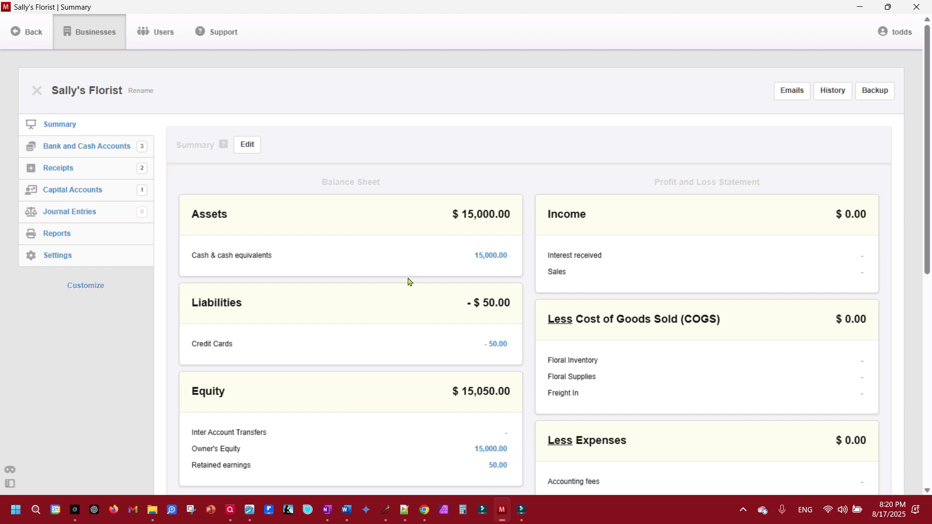
Create a bank or cash account named MasterCard with Credit Cards as its control account.
click(87, 149)
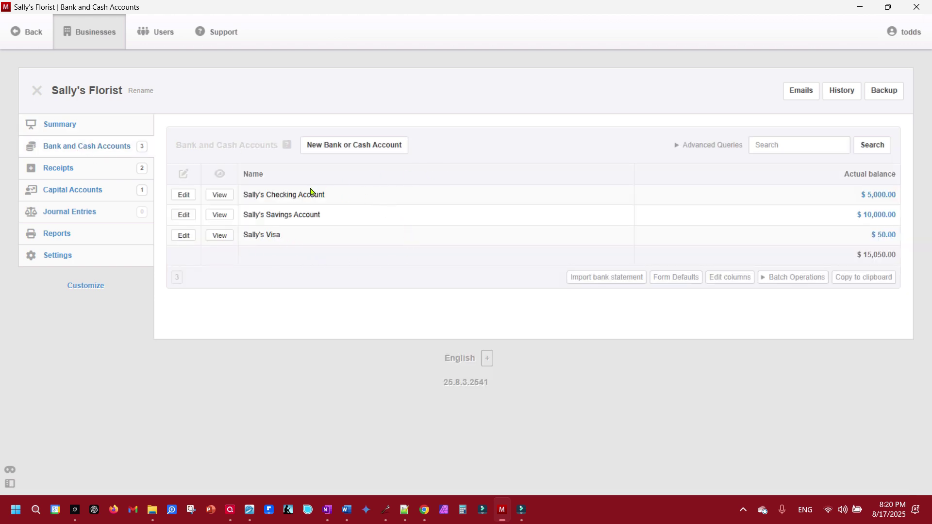
click(361, 145)
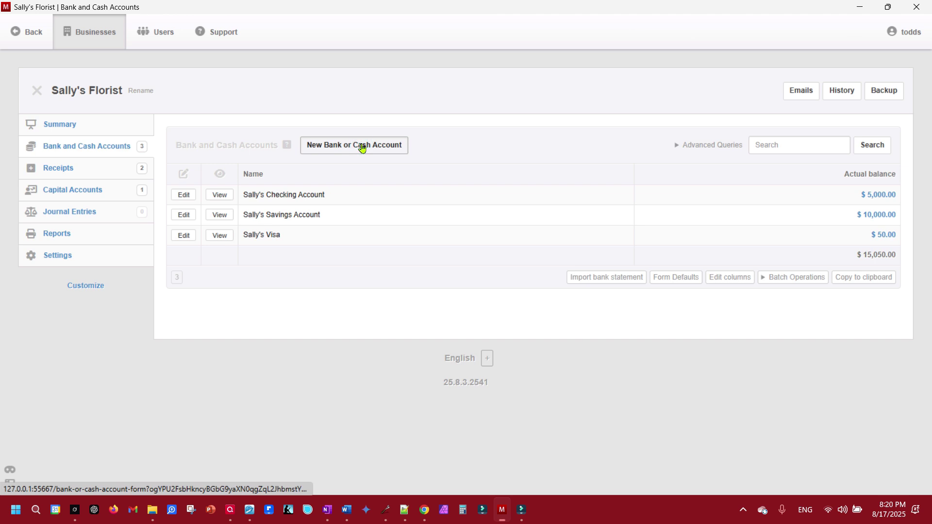
click(241, 232)
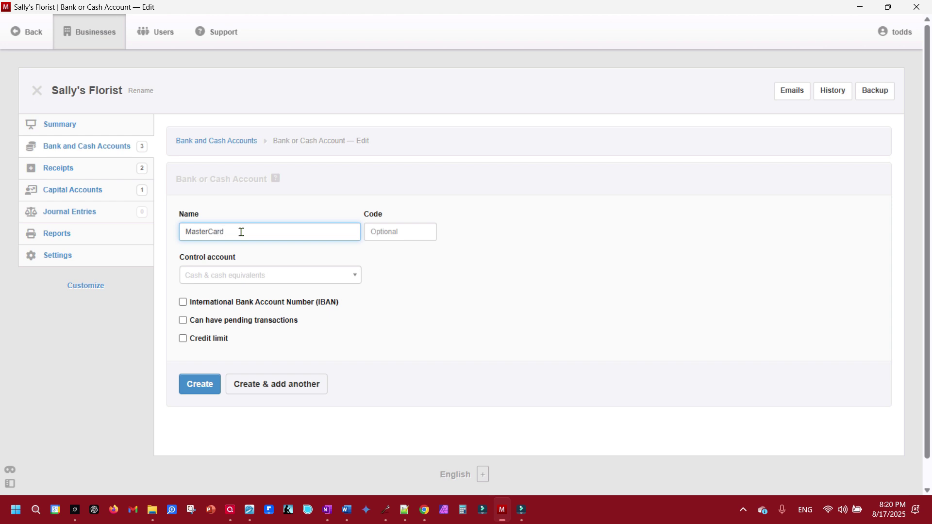
click(325, 275)
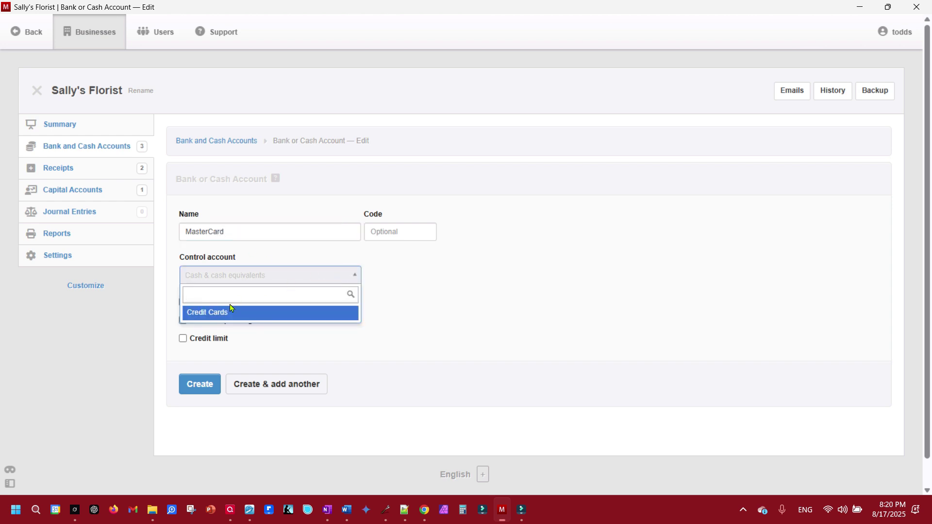
click(218, 316)
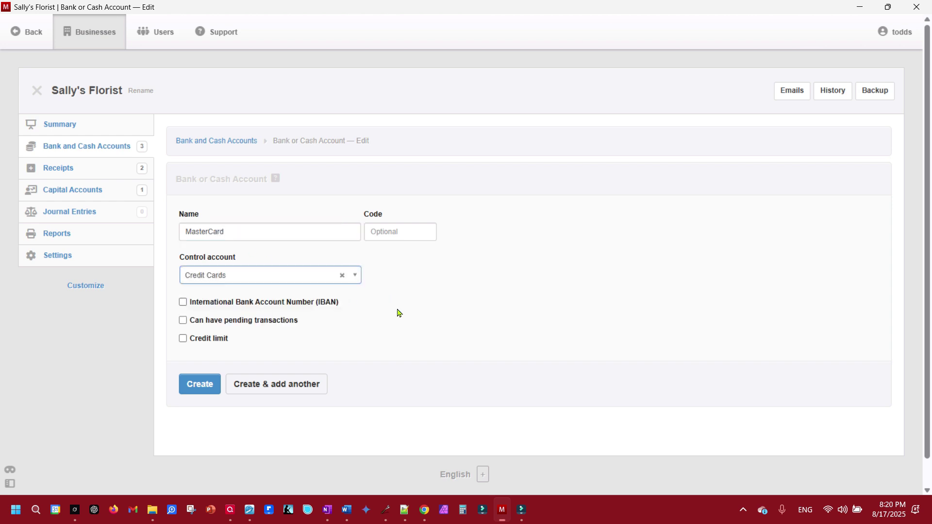
click(205, 386)
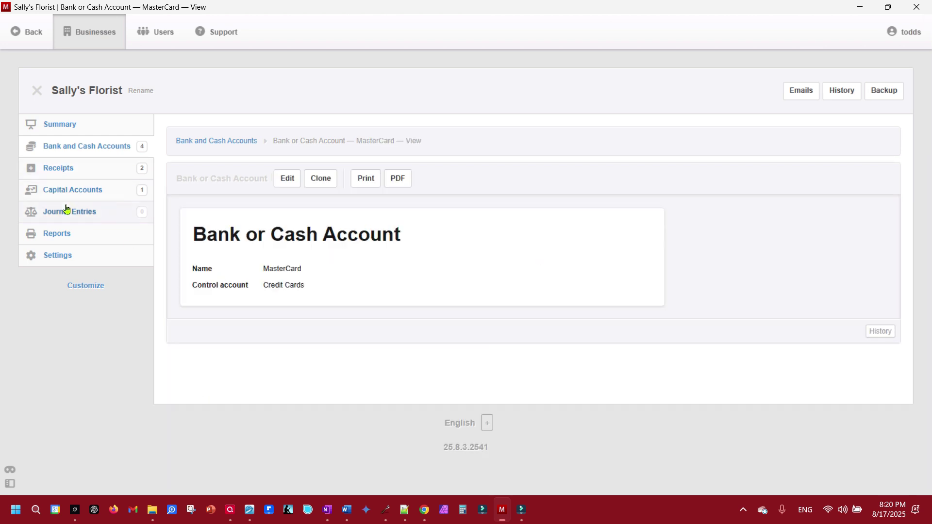
Check the accounts behind the Credit Cards balance on the summary and look for MasterCard in the Bank and Cash Accounts list.
click(71, 128)
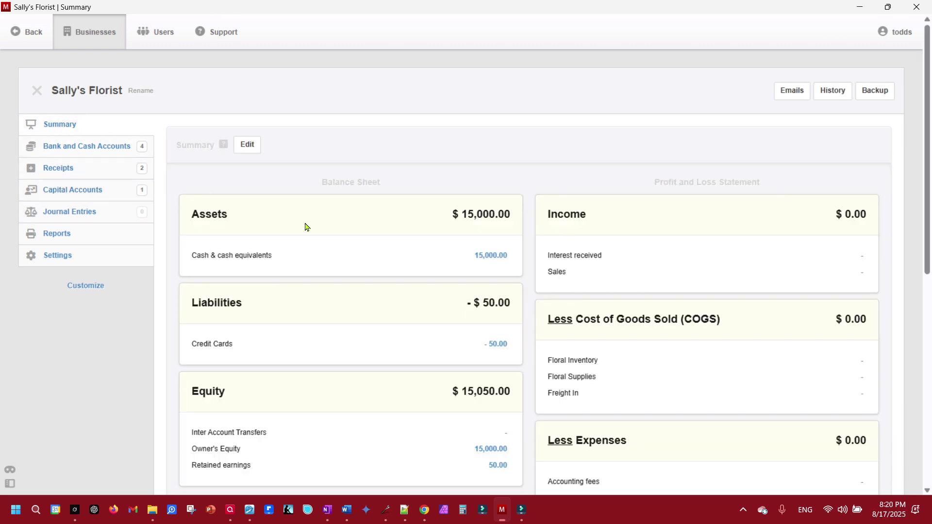
click(496, 344)
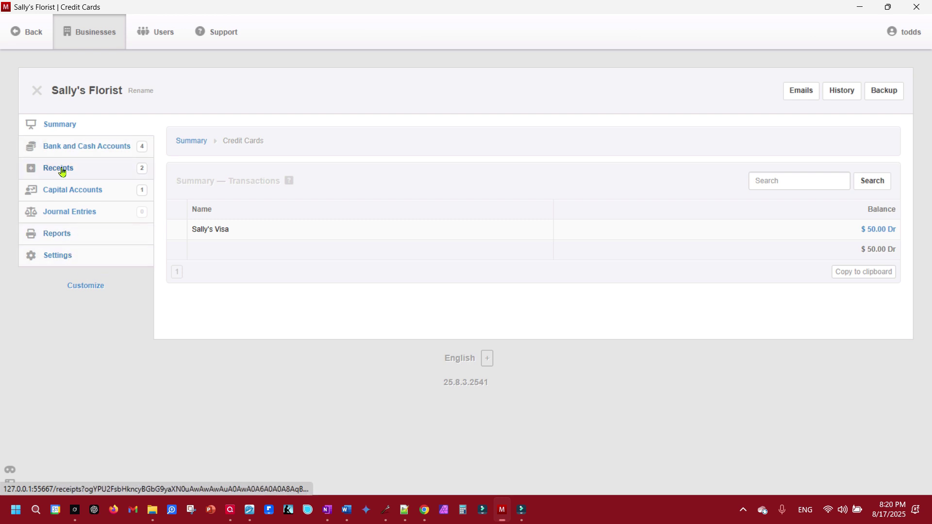
click(74, 148)
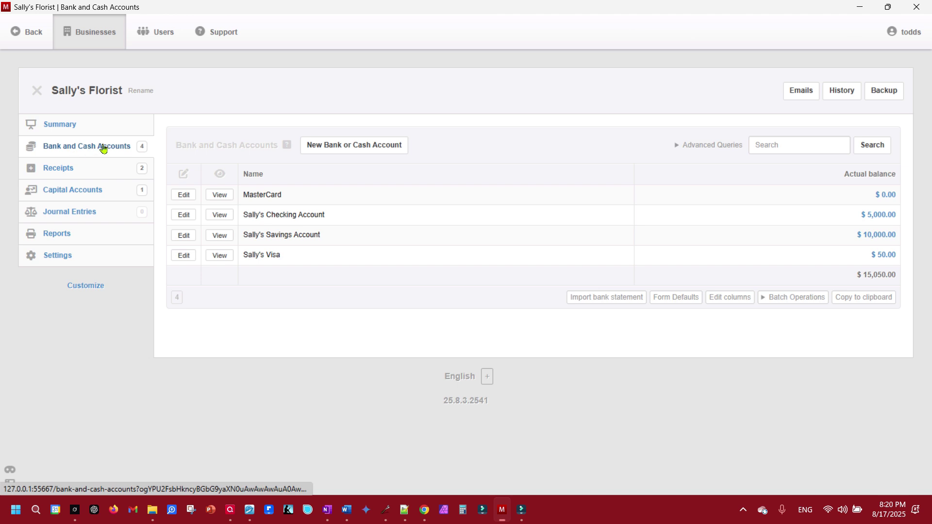
Create a bank and cash account starting balance for MasterCard with a cleared balance of -100 USD.
click(62, 261)
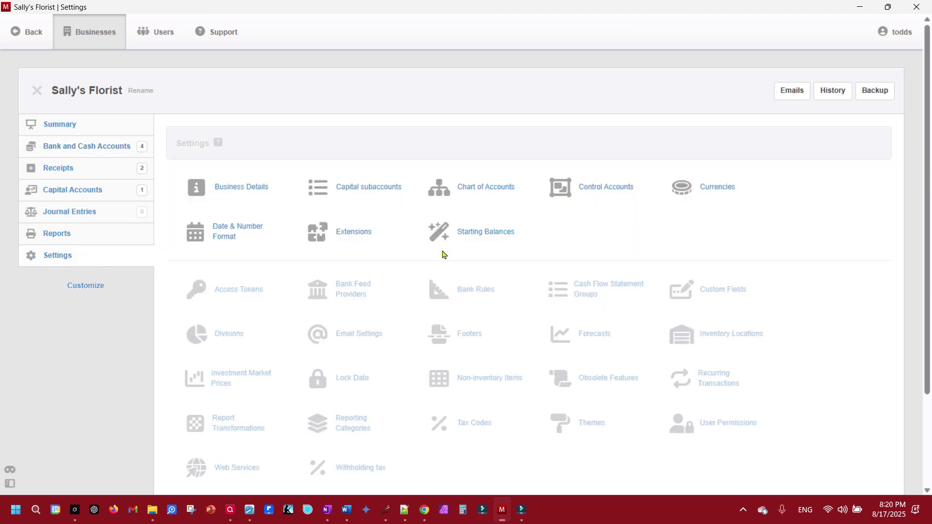
click(488, 233)
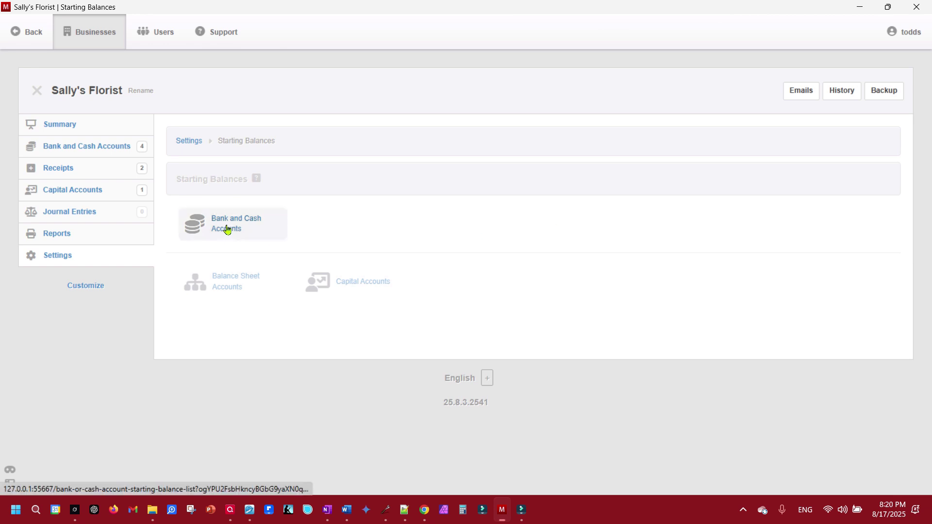
click(227, 230)
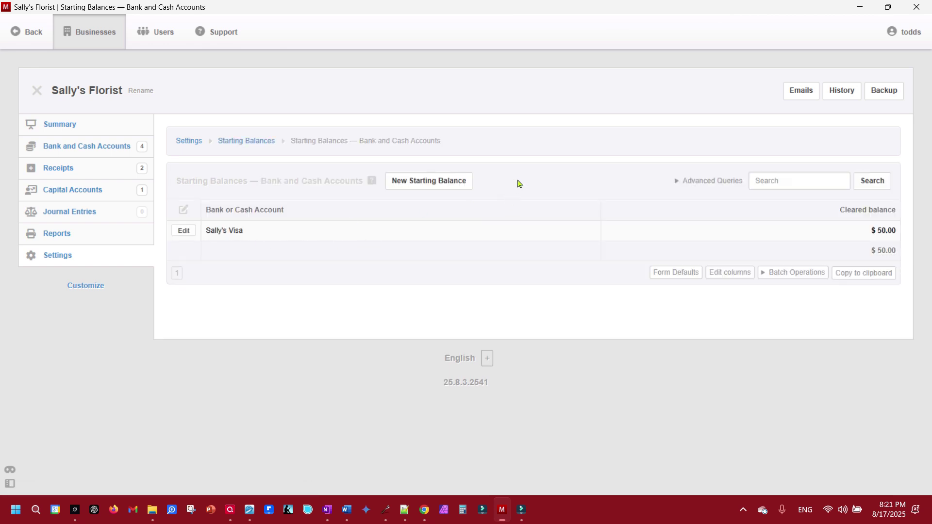
click(442, 184)
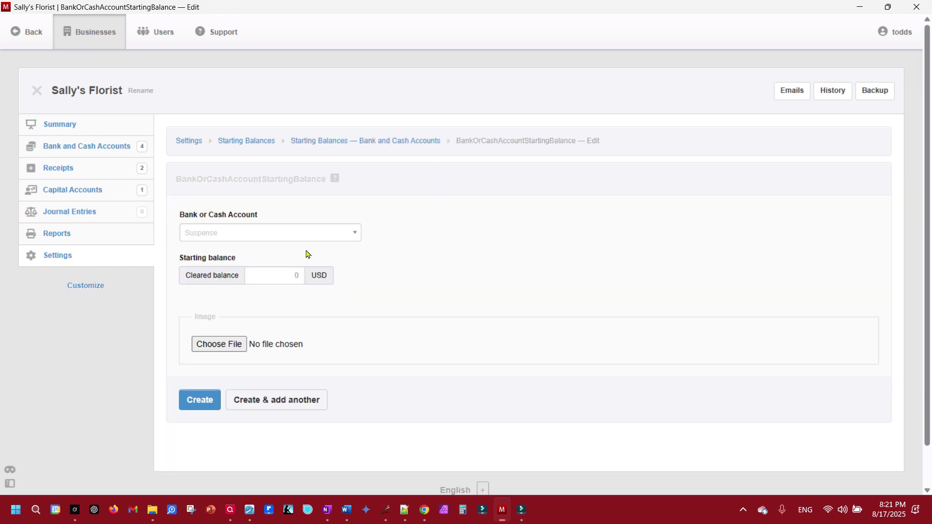
click(262, 233)
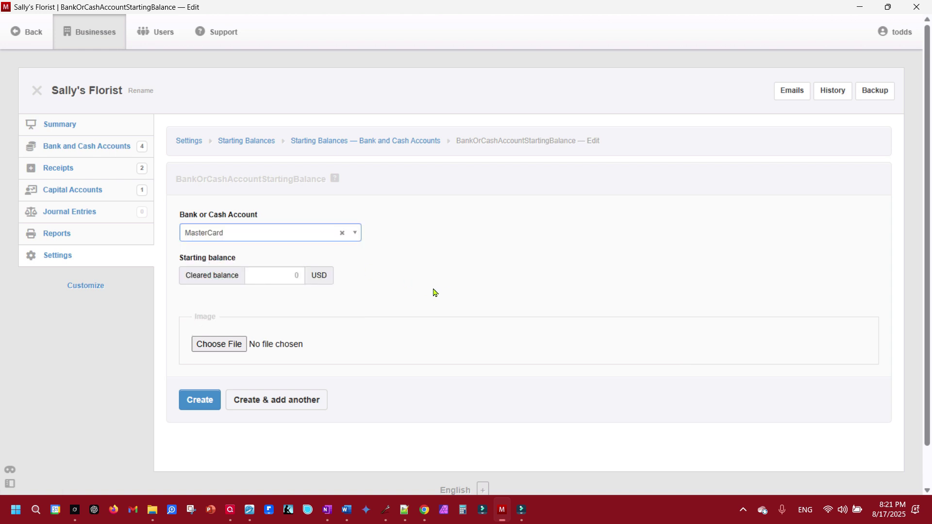
click(266, 275)
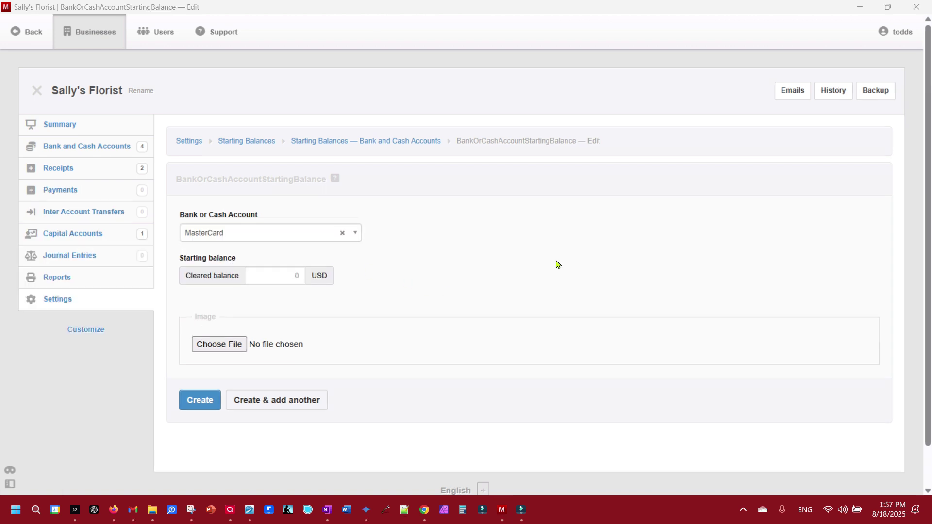
click(285, 275)
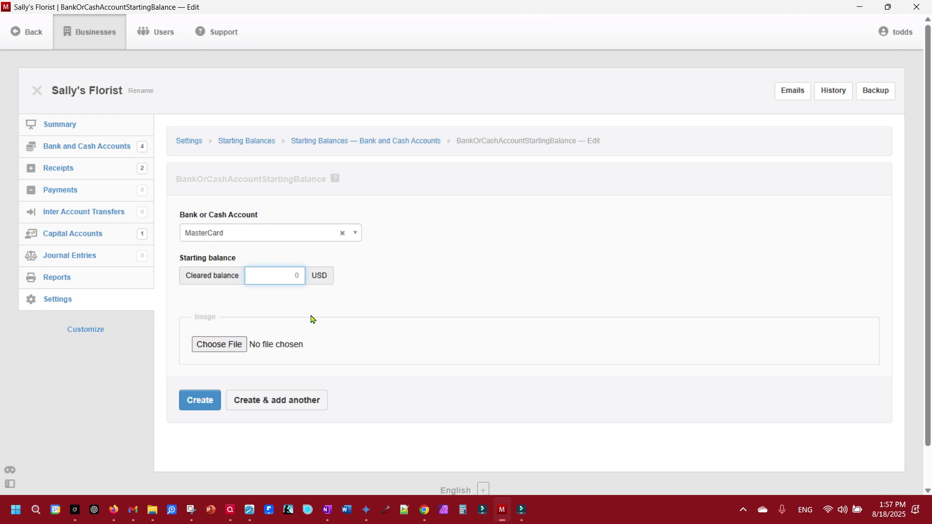
text(-100)
click(194, 401)
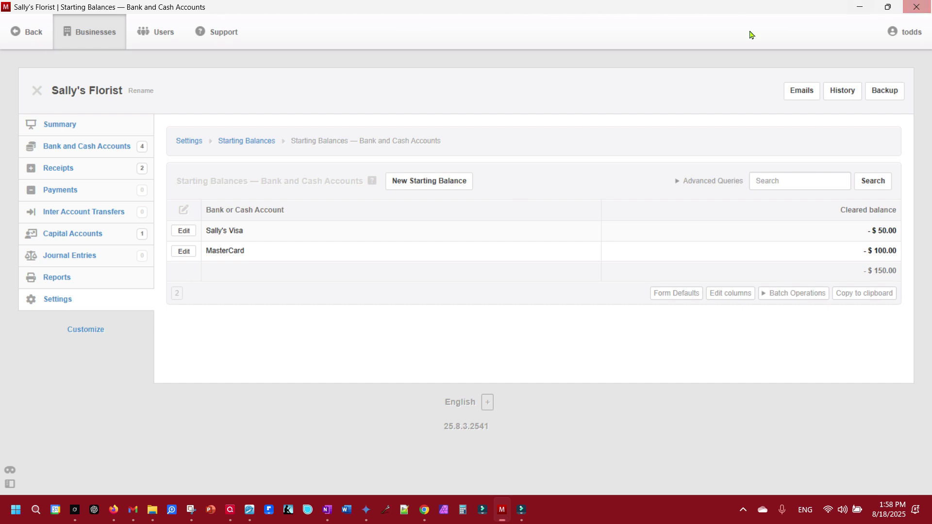
Examine which accounts make up the Credit Cards liability on the business summary, and return to the summary.
click(69, 128)
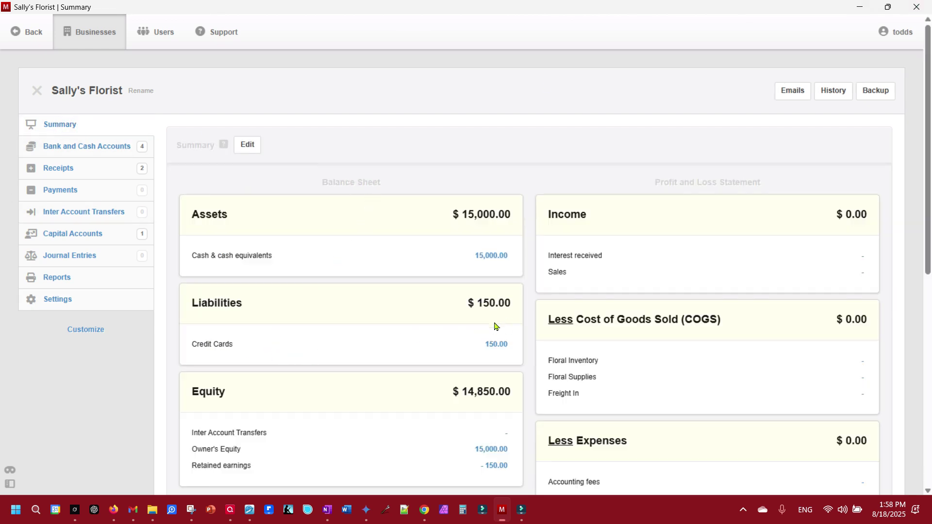
click(494, 347)
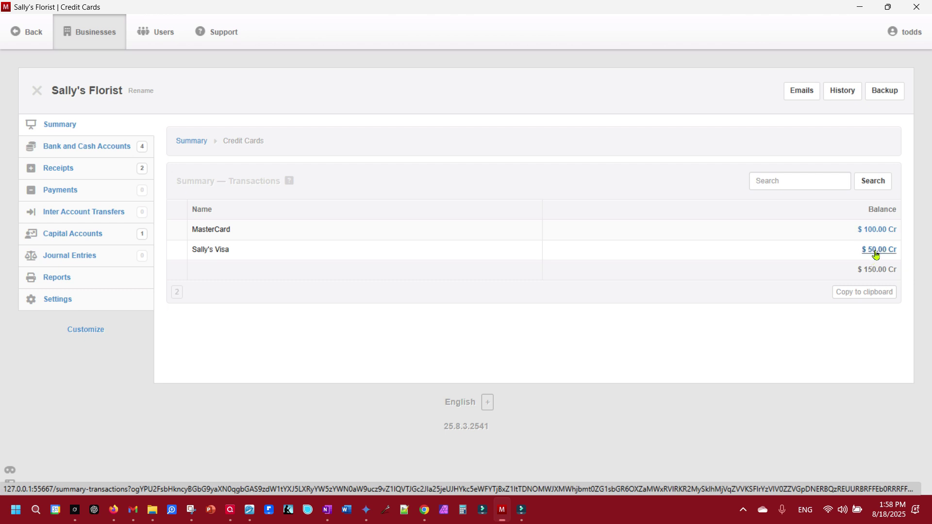
click(30, 31)
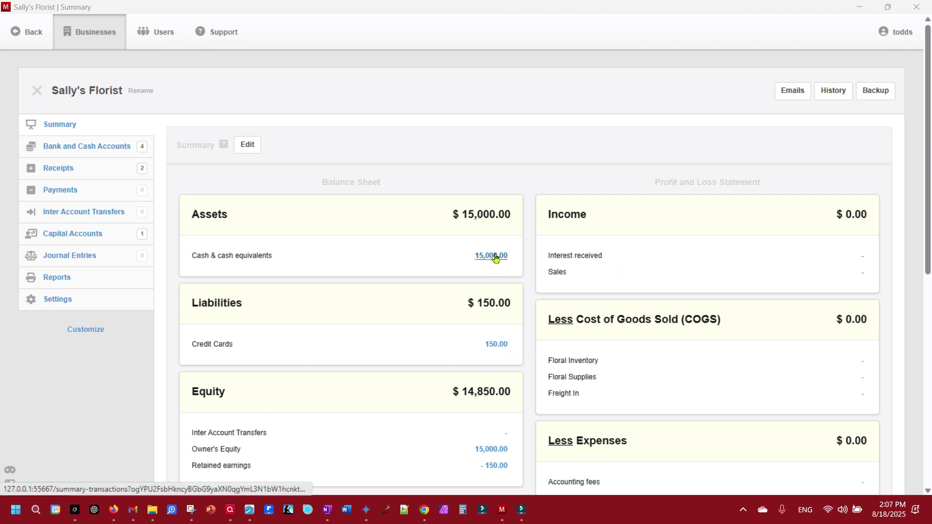
Examine which accounts make up the Cash & cash equivalents and Credit Cards balances, returning to the summary after each.
click(111, 23)
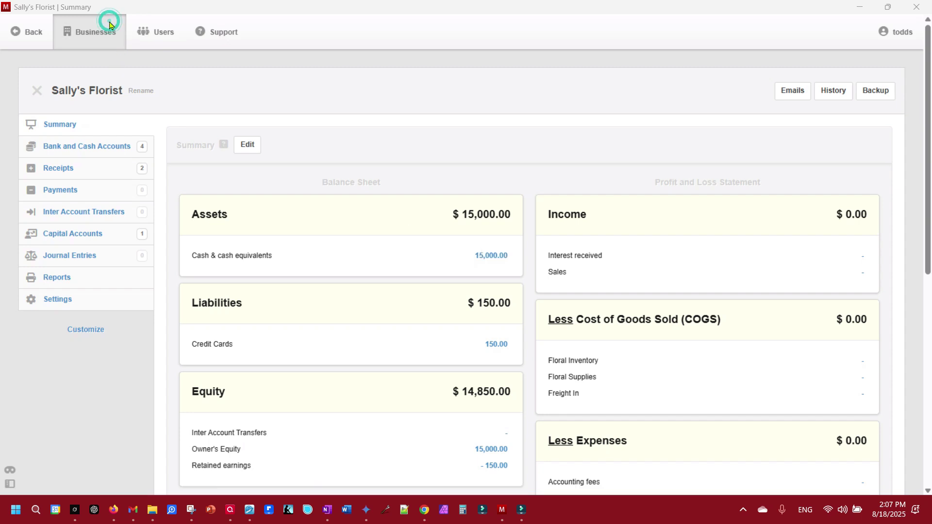
click(486, 256)
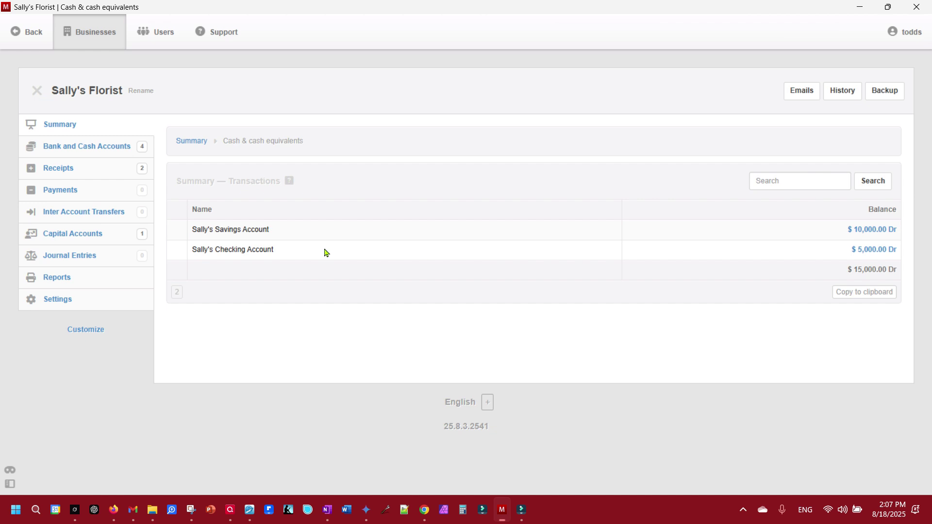
click(32, 31)
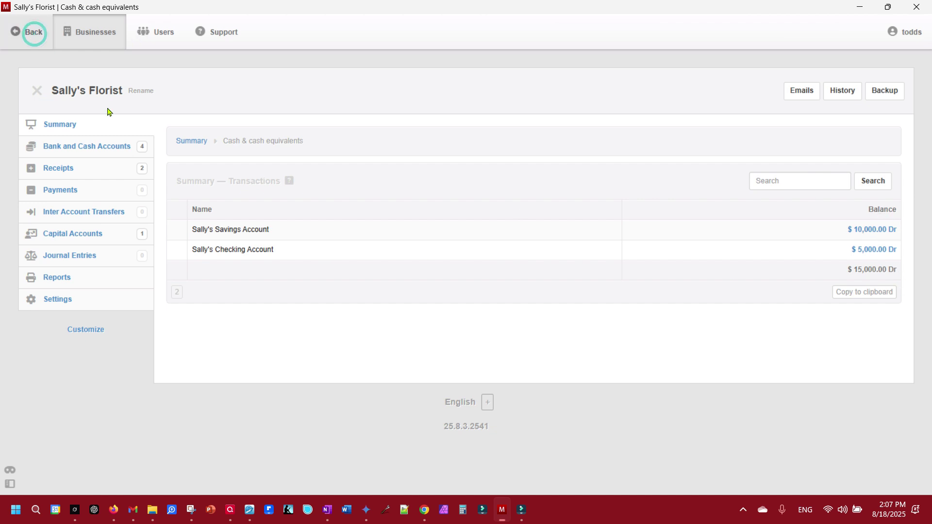
click(495, 344)
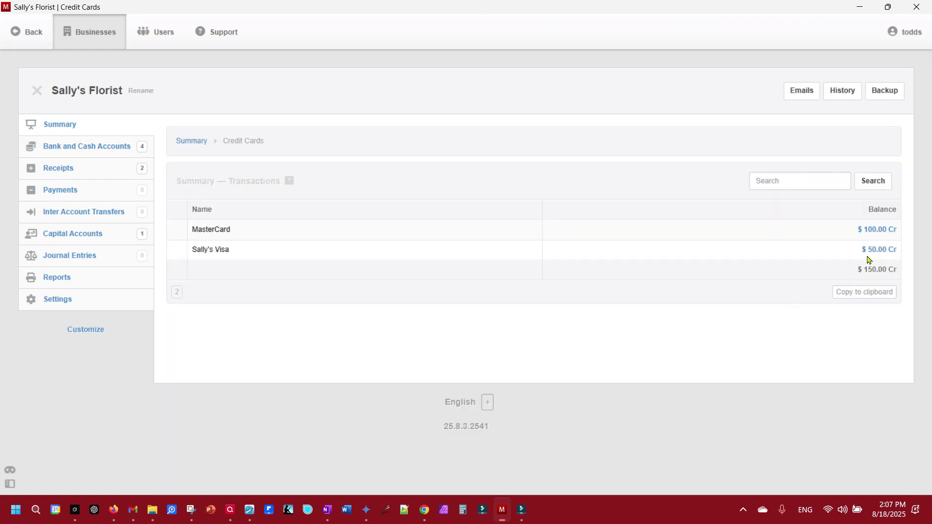
click(17, 31)
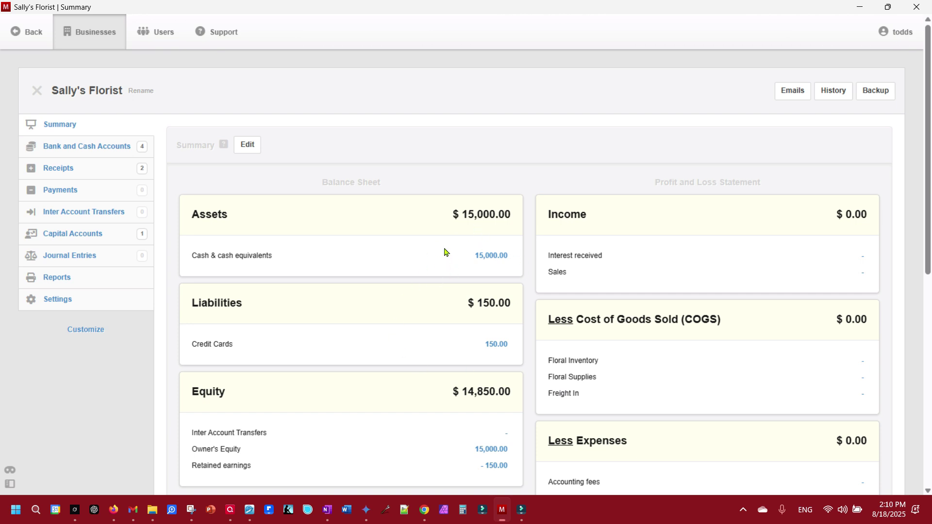
Create a bank and cash control account named Business Checking Account in the Assets group.
click(63, 299)
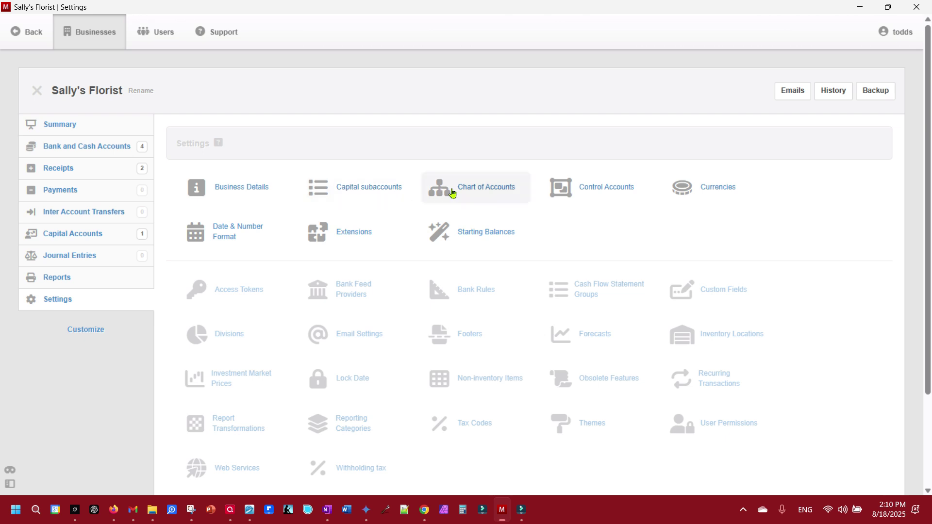
click(602, 193)
click(237, 223)
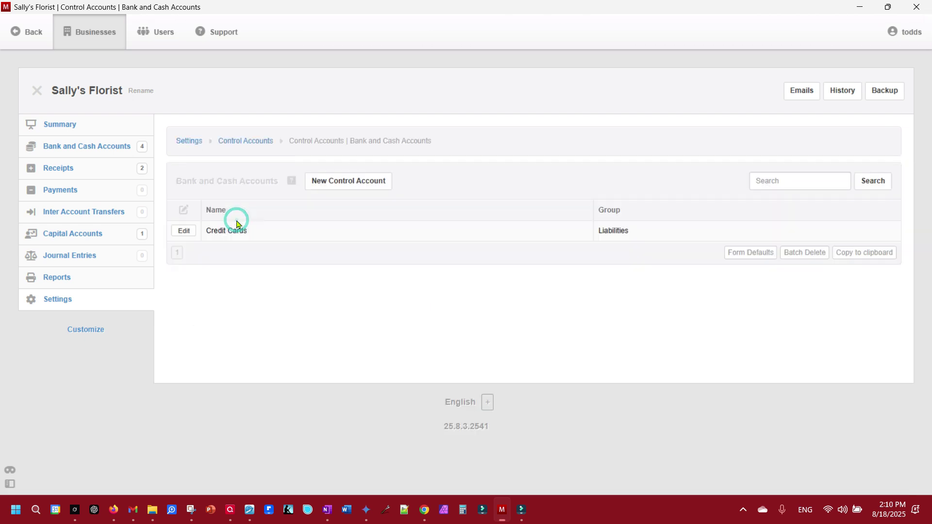
click(368, 187)
click(259, 233)
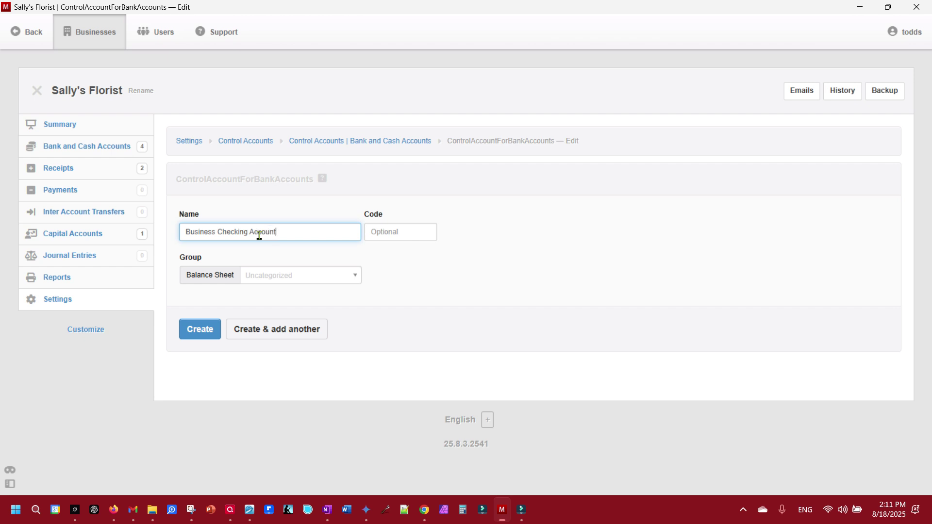
click(259, 280)
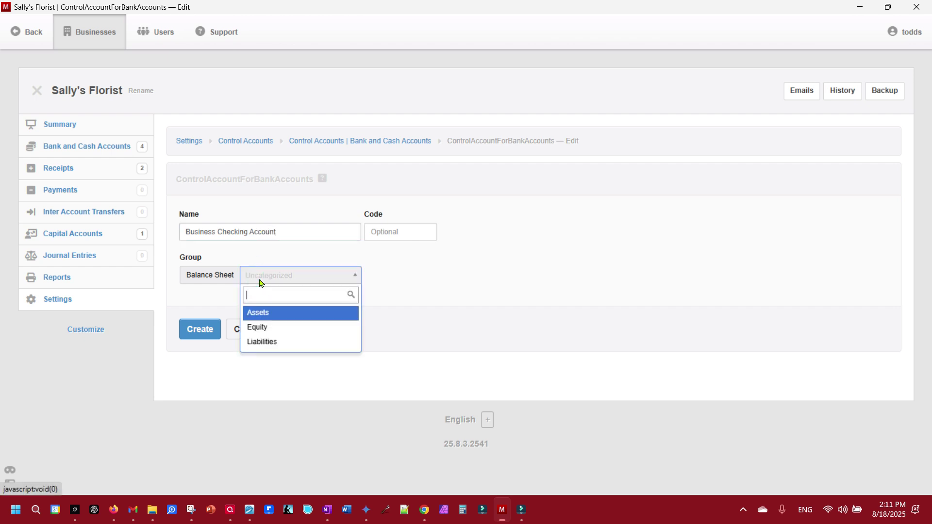
click(273, 315)
click(203, 334)
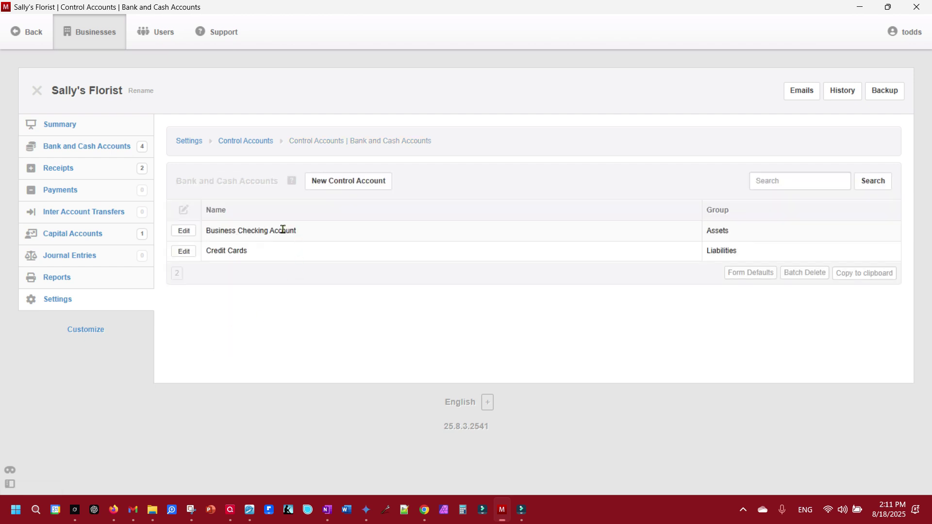
Create a bank and cash control account named Business Savings Account in the Assets group.
click(342, 181)
click(275, 236)
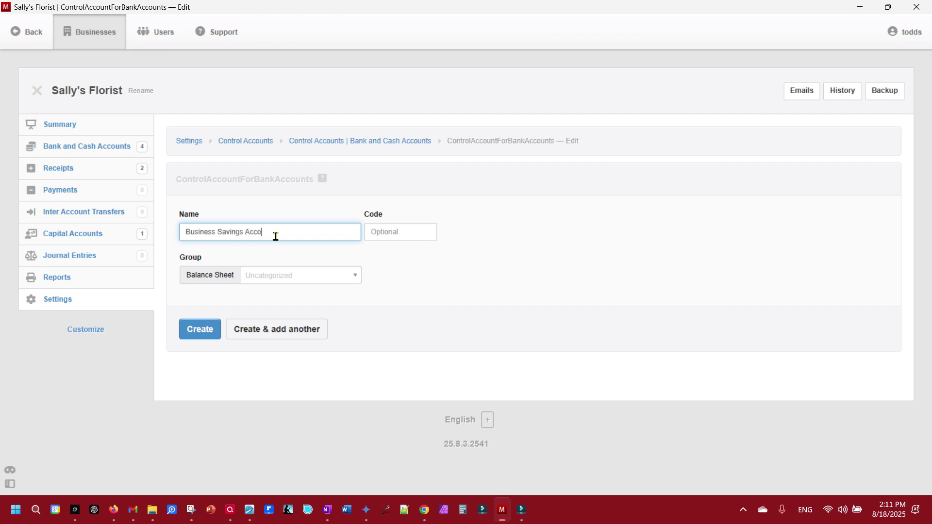
click(273, 276)
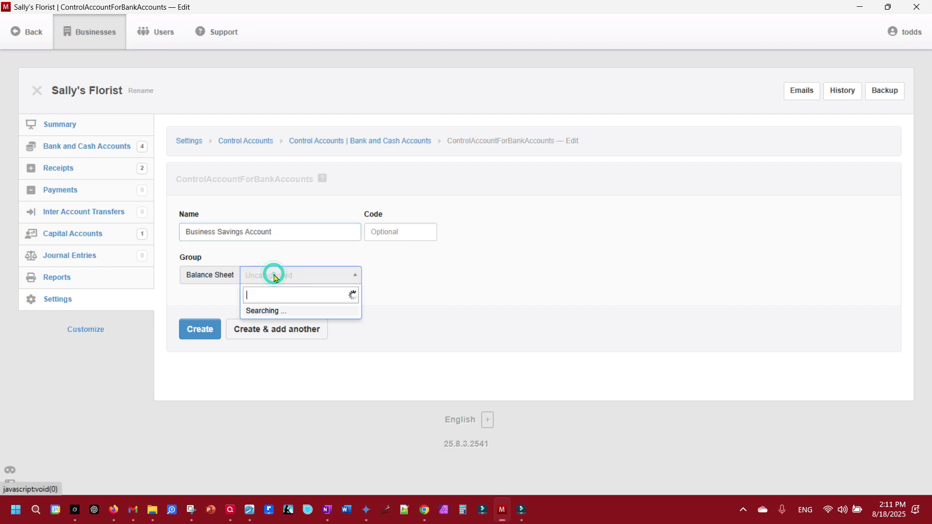
click(267, 315)
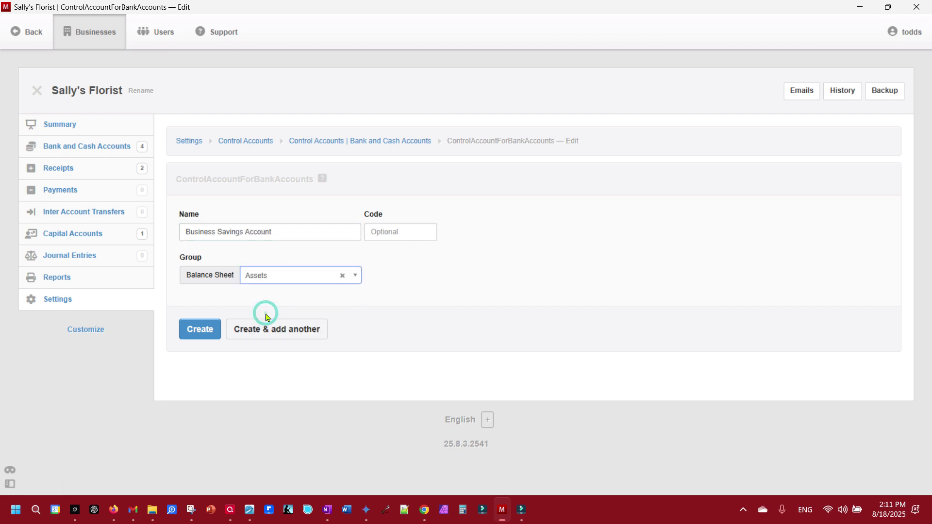
click(202, 330)
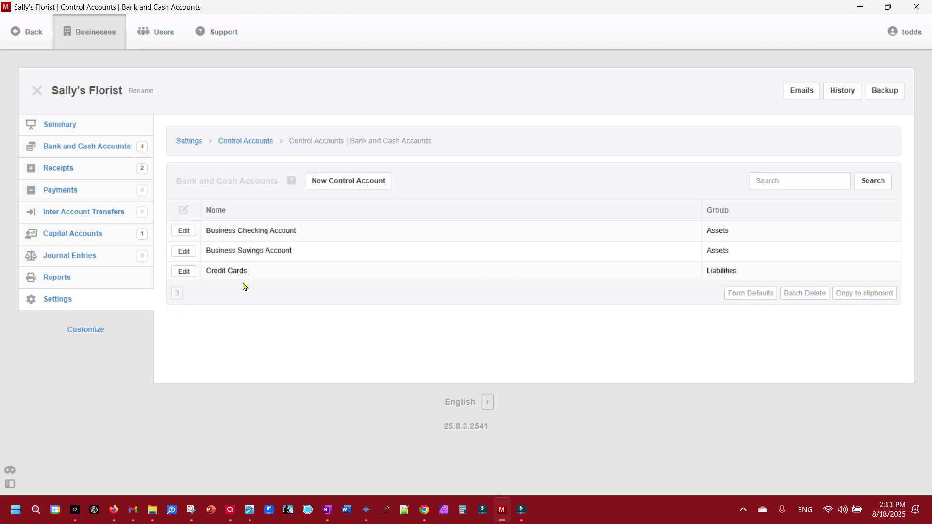
Create a bank and cash control account named MasterCard in the Liabilities group.
click(342, 182)
click(245, 232)
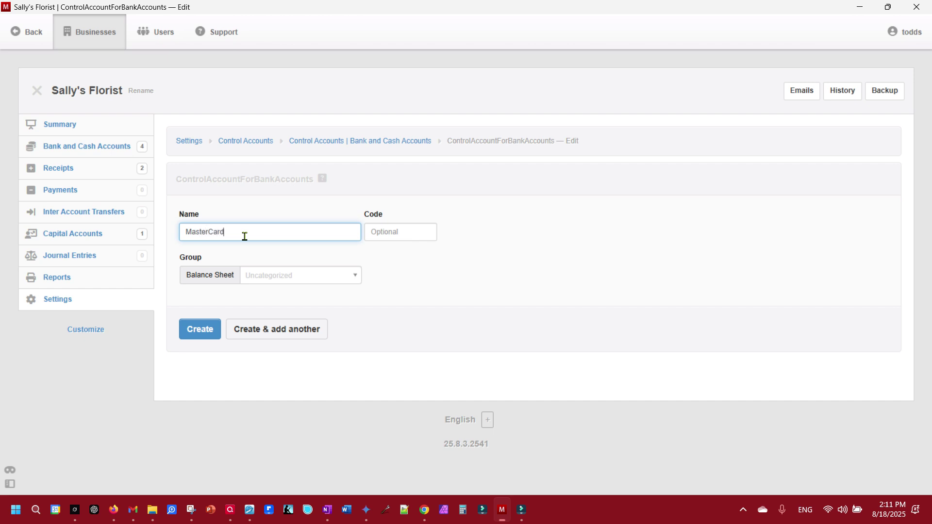
click(296, 276)
click(275, 342)
click(200, 329)
Create a bank and cash control account named Visa in the Liabilities group.
key(alt+Left)
click(249, 276)
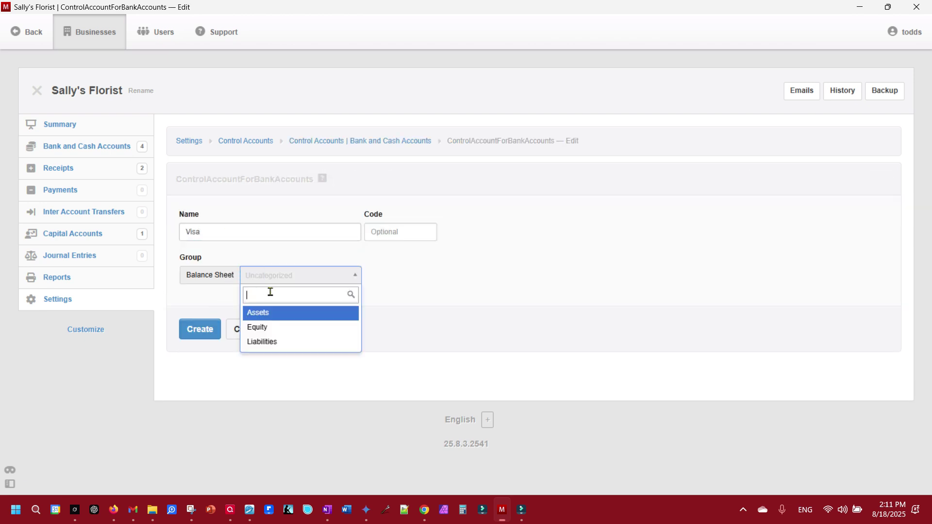
click(267, 344)
click(199, 330)
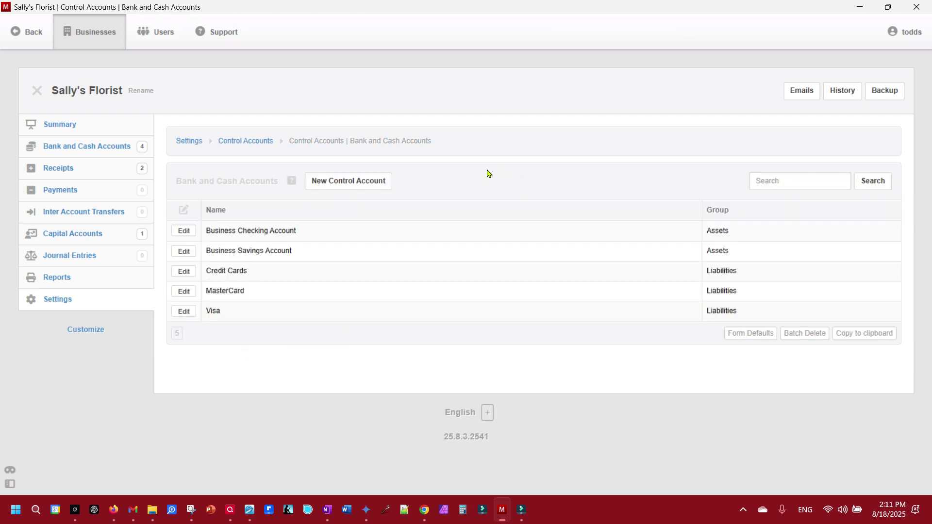
Rename the Visa control account as Capital One Visa and save the change.
click(189, 316)
click(190, 317)
click(187, 233)
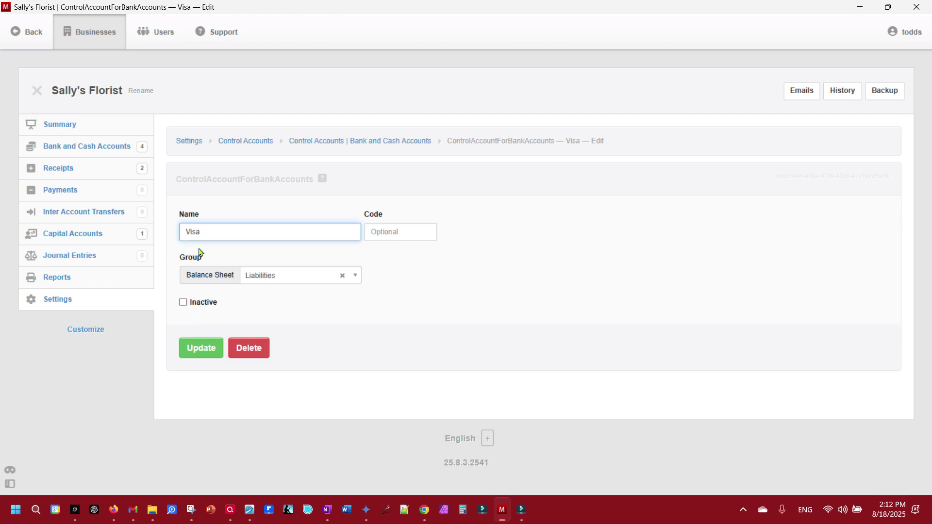
text(Capital One)
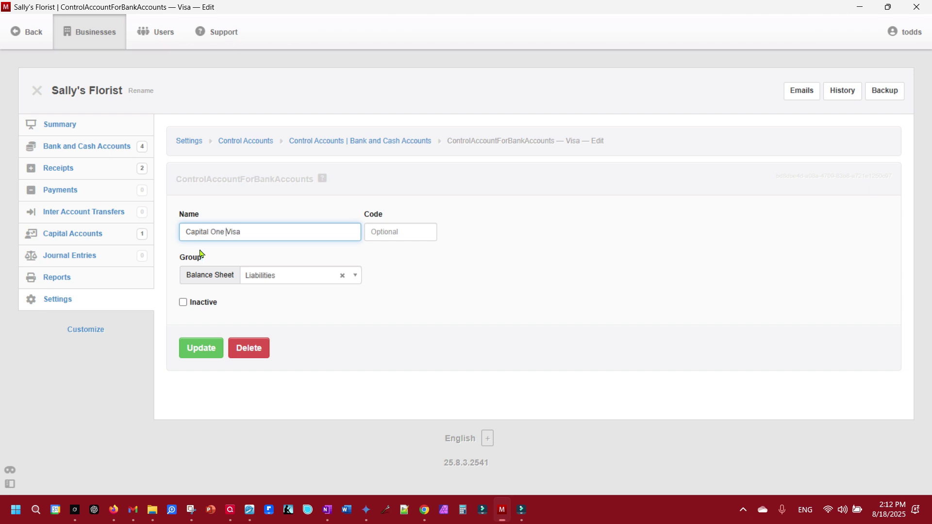
click(200, 348)
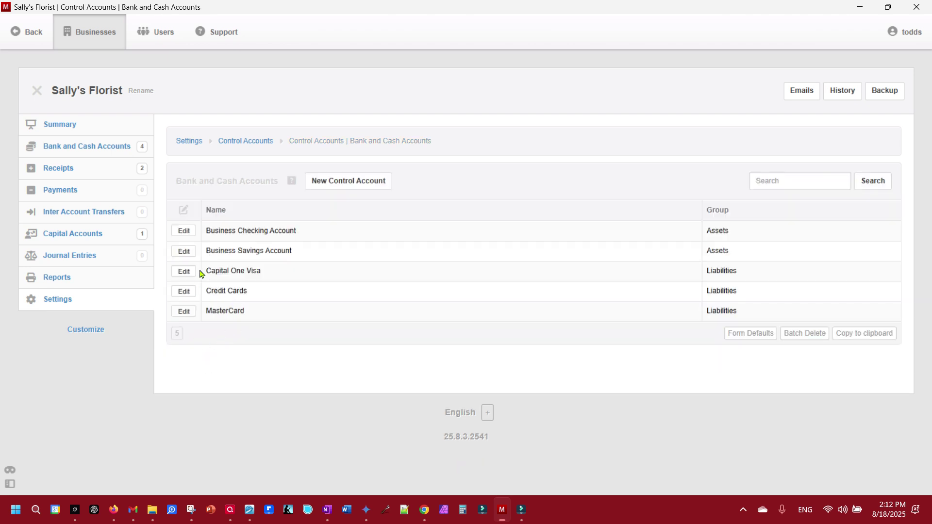
Rename the MasterCard control account as BofA MasterCard and save the change.
click(187, 313)
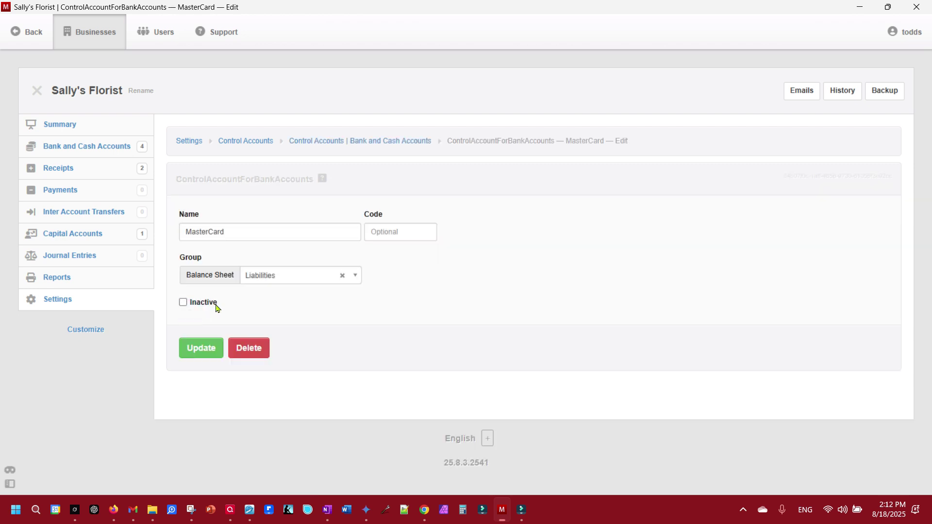
click(187, 236)
text(Bof)
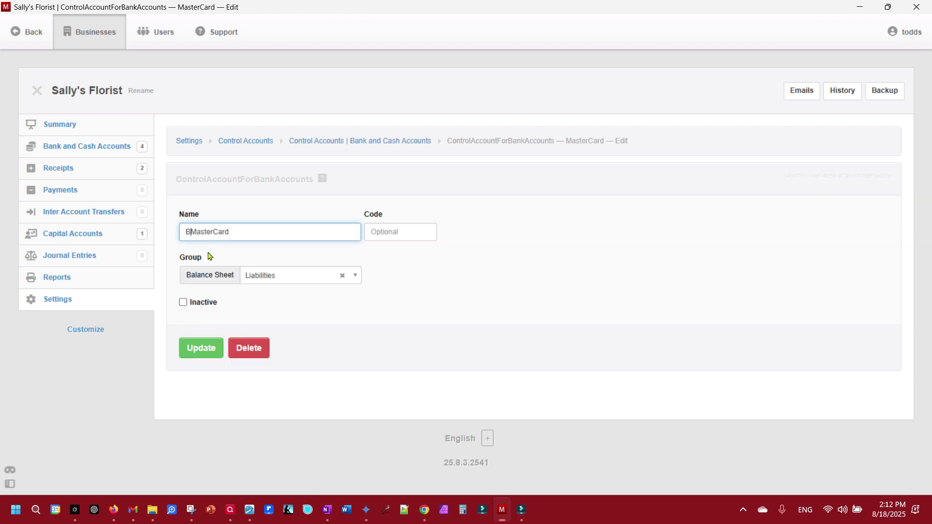
key(BackSpace)
text(A)
click(201, 352)
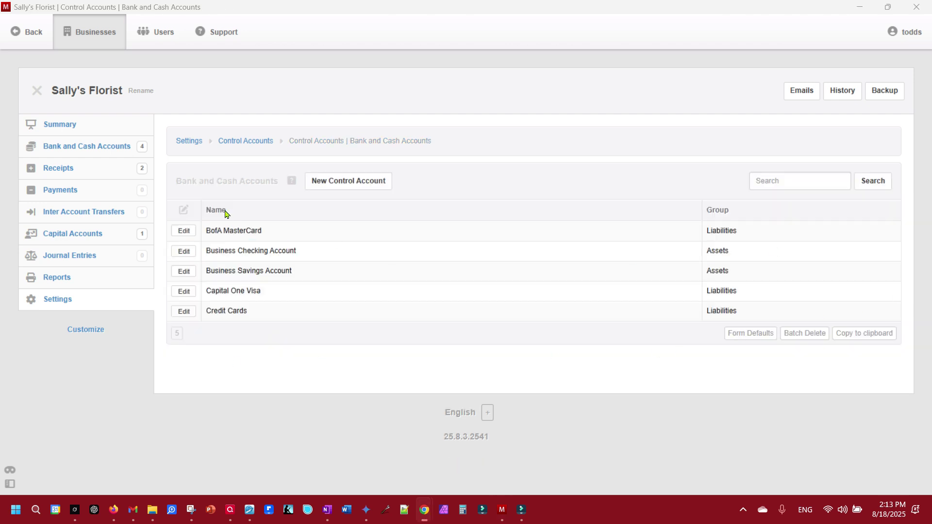
Check the new control accounts on the summary, and assign Sally's Checking Account to the Business Checking Account control account.
click(68, 127)
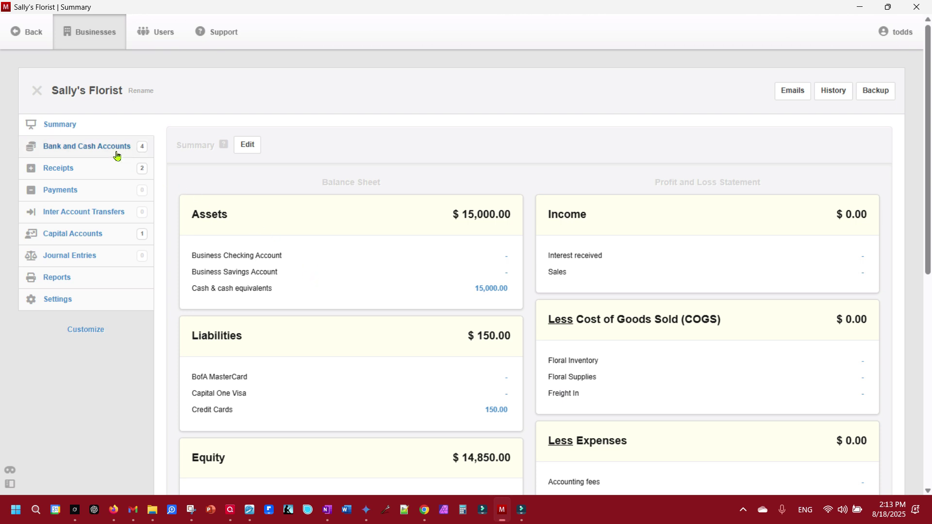
click(96, 147)
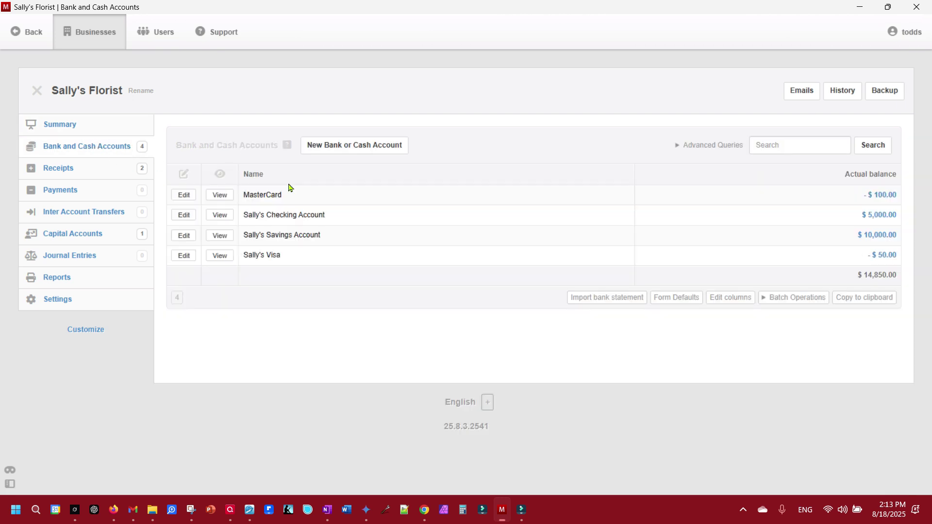
click(183, 216)
click(264, 277)
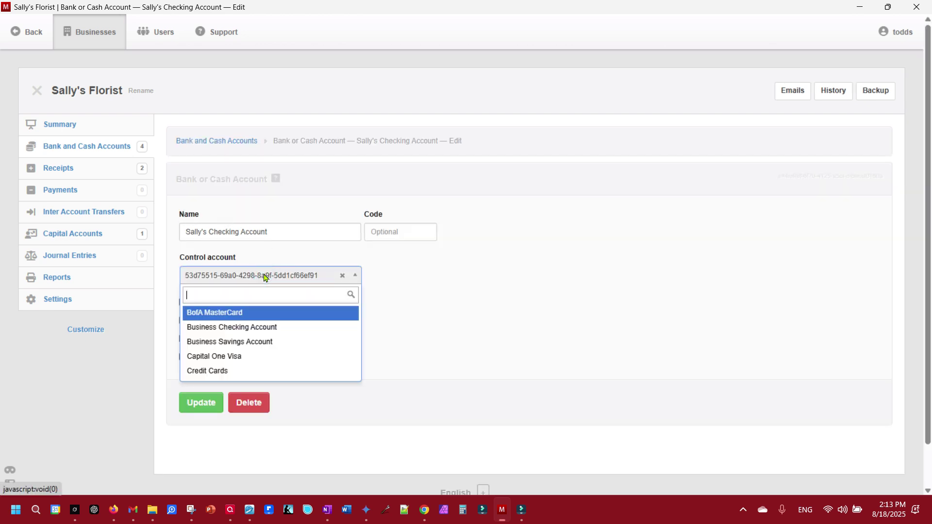
click(251, 331)
click(198, 401)
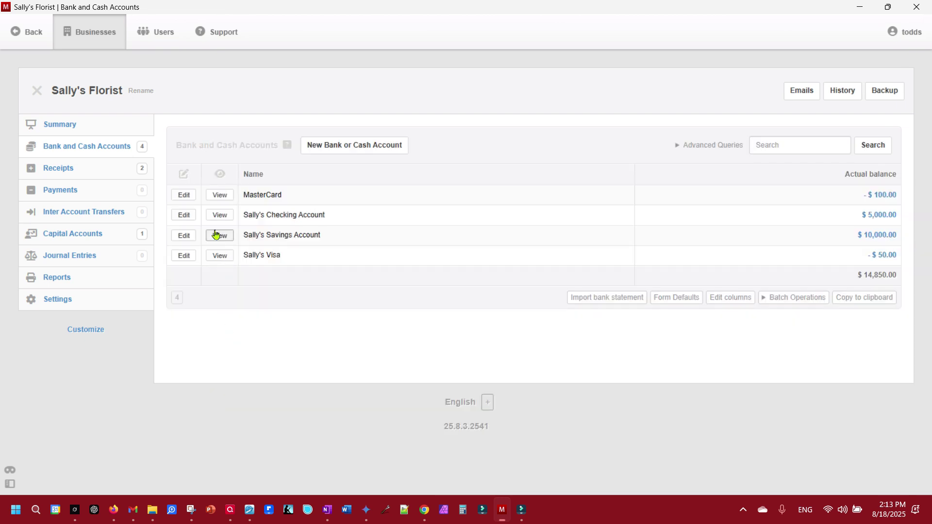
Assign Sally's Savings Account to the Business Savings Account control account and save it.
click(183, 236)
click(247, 273)
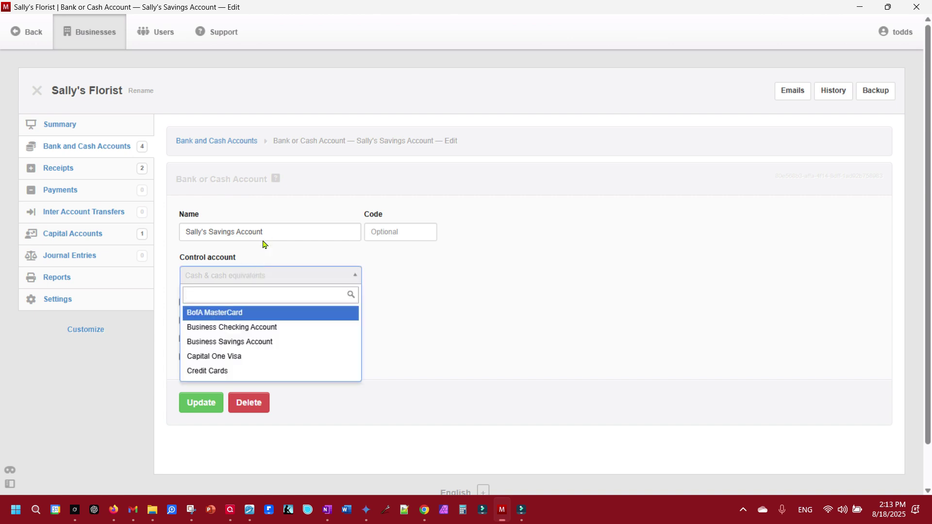
click(246, 341)
click(212, 402)
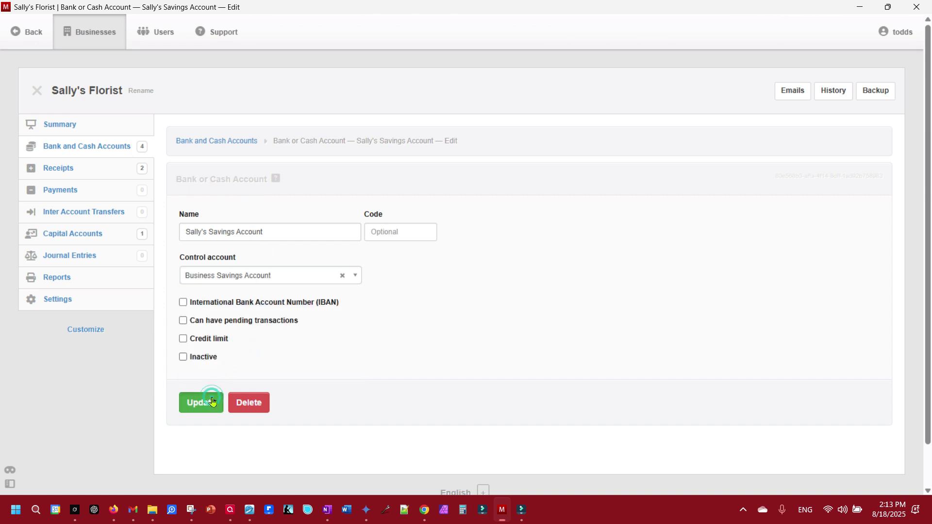
Change the control account of Sally's Visa to Capital One Visa and save it.
click(188, 256)
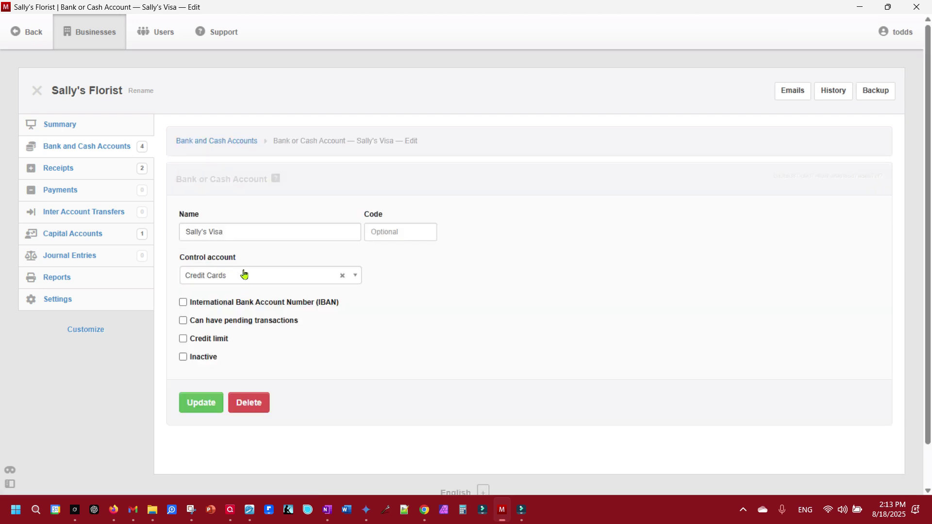
click(239, 276)
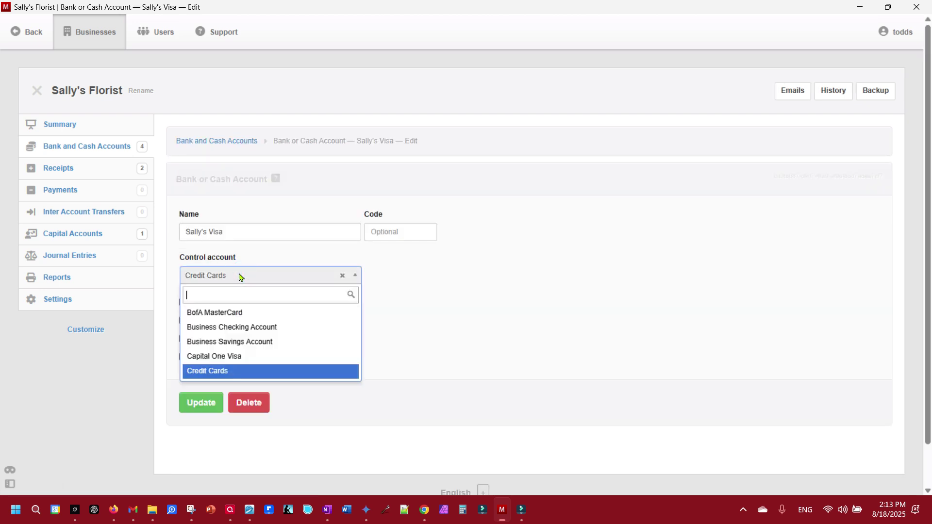
click(233, 356)
click(208, 407)
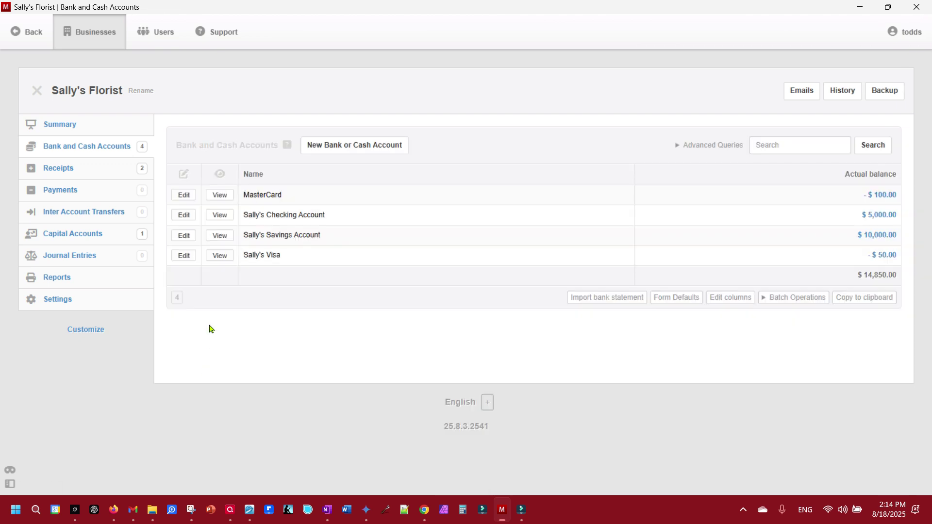
Change the control account of the MasterCard bank account to BofA MasterCard and save it.
click(188, 194)
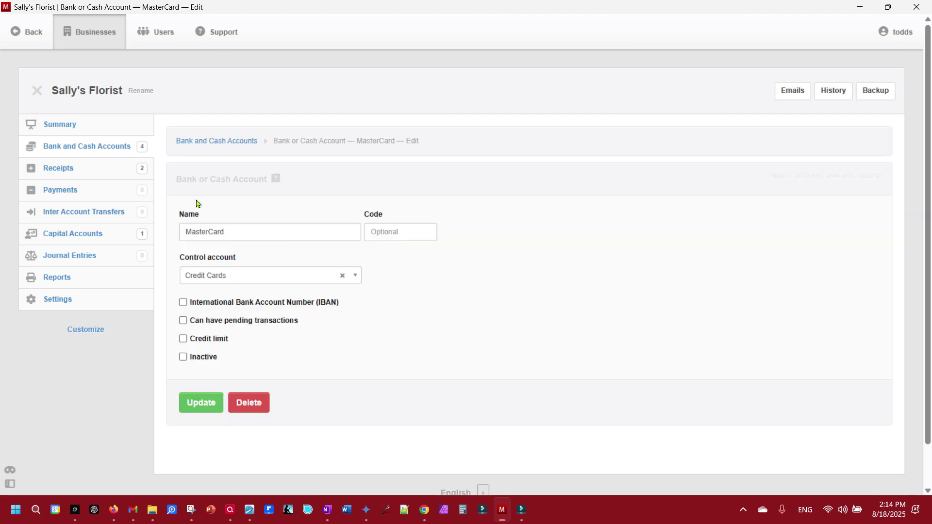
click(237, 275)
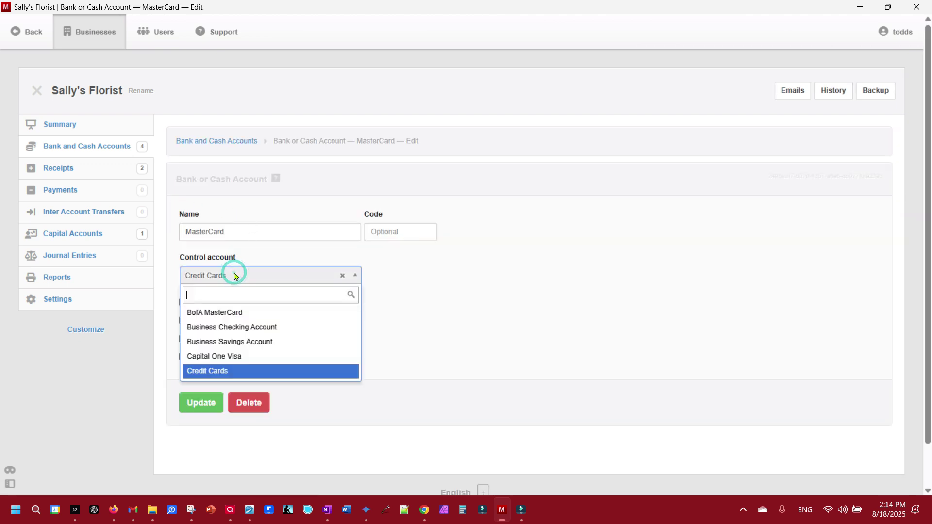
click(226, 314)
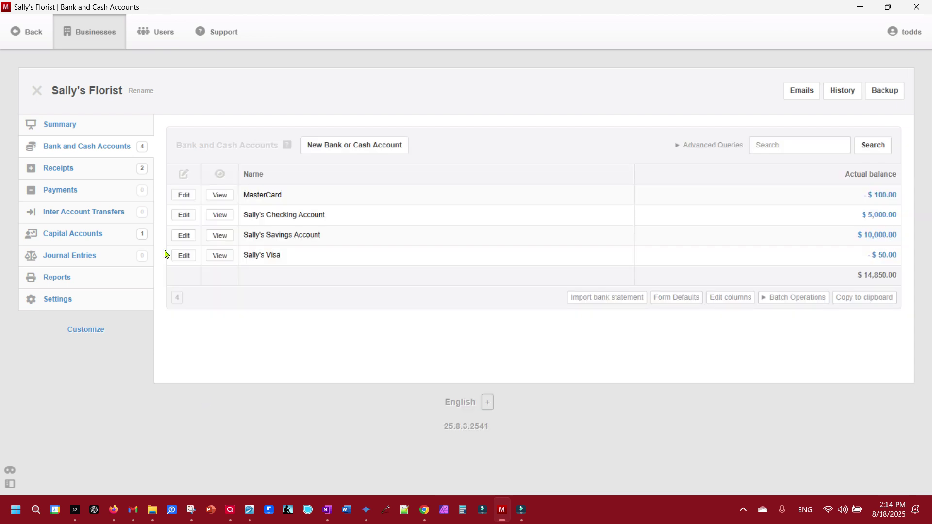
Delete the unused Credit Cards control account for bank and cash accounts, and review the balance sheet and profit and loss accounts on the summary.
click(67, 126)
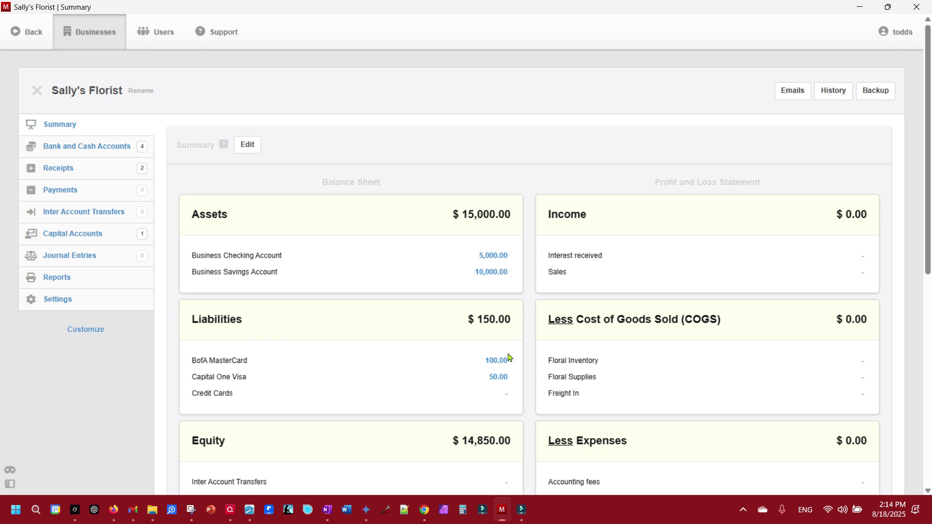
key(alt+Tab)
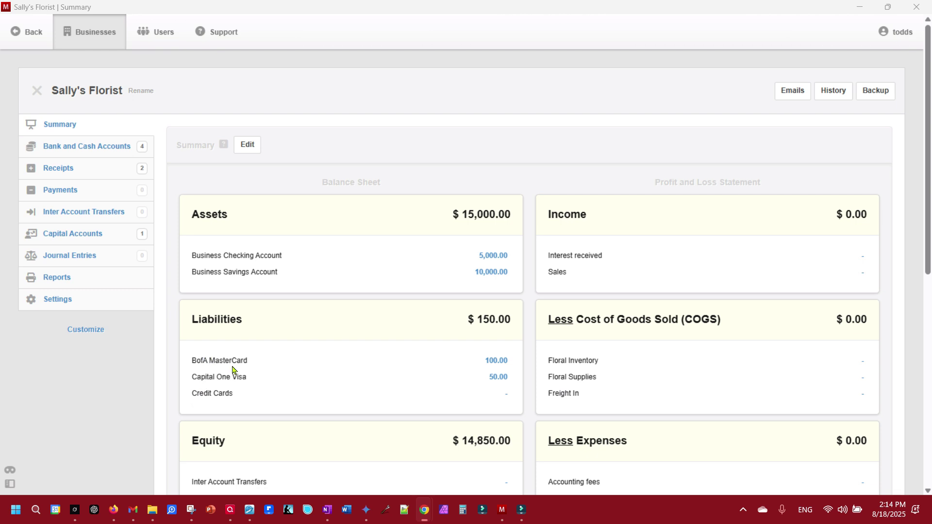
click(66, 302)
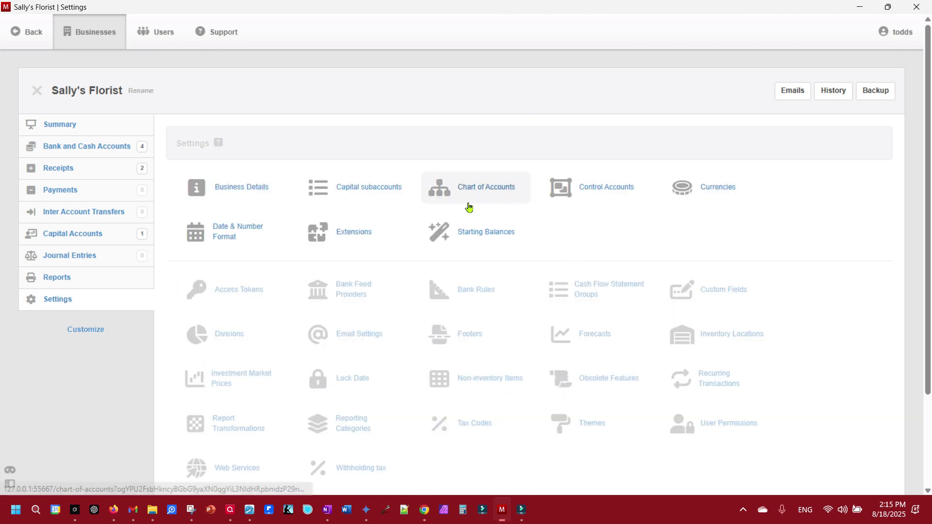
click(597, 184)
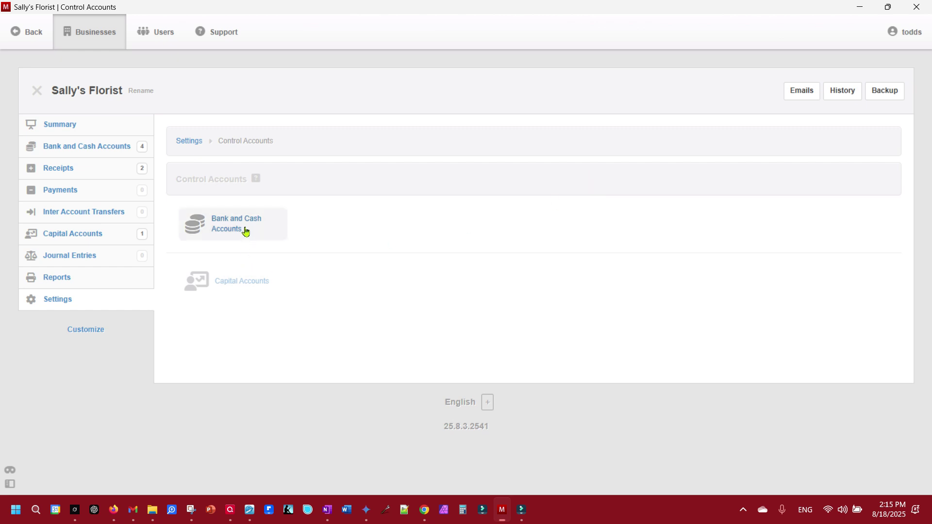
click(245, 229)
click(183, 311)
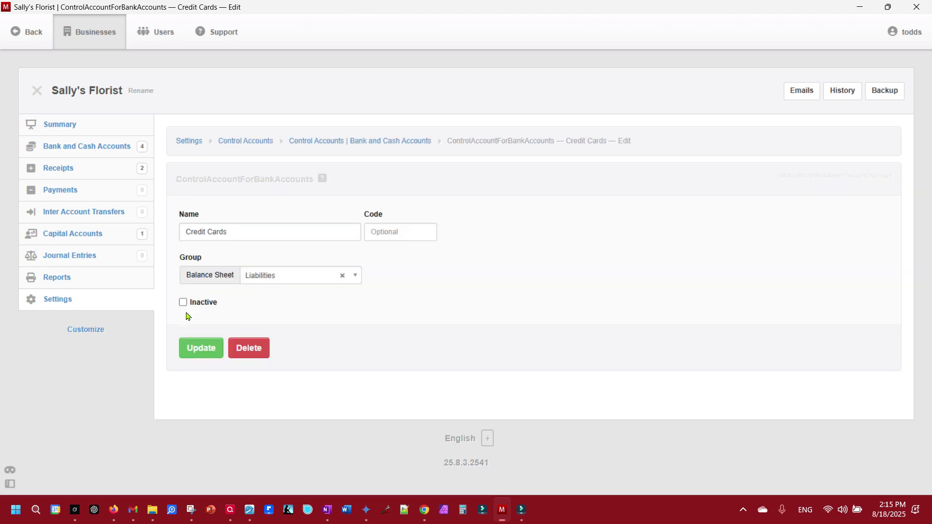
click(256, 349)
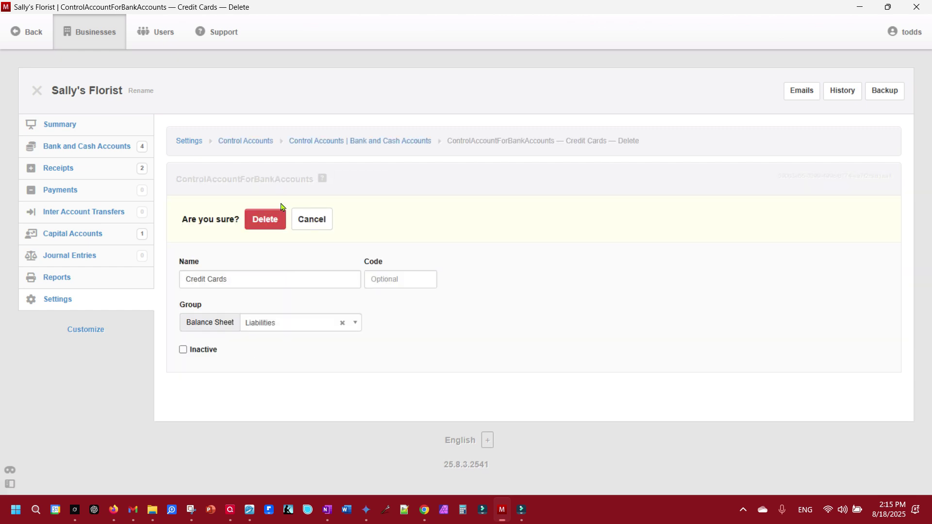
click(269, 219)
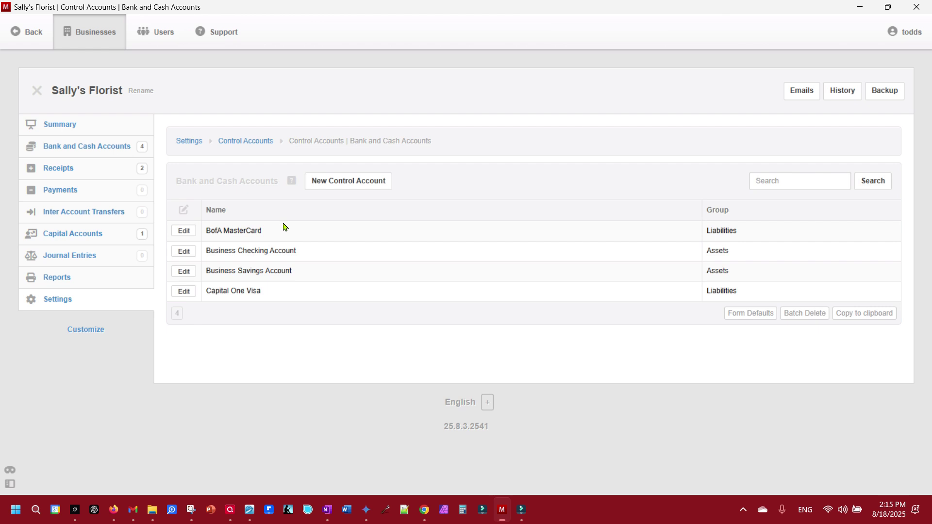
click(59, 125)
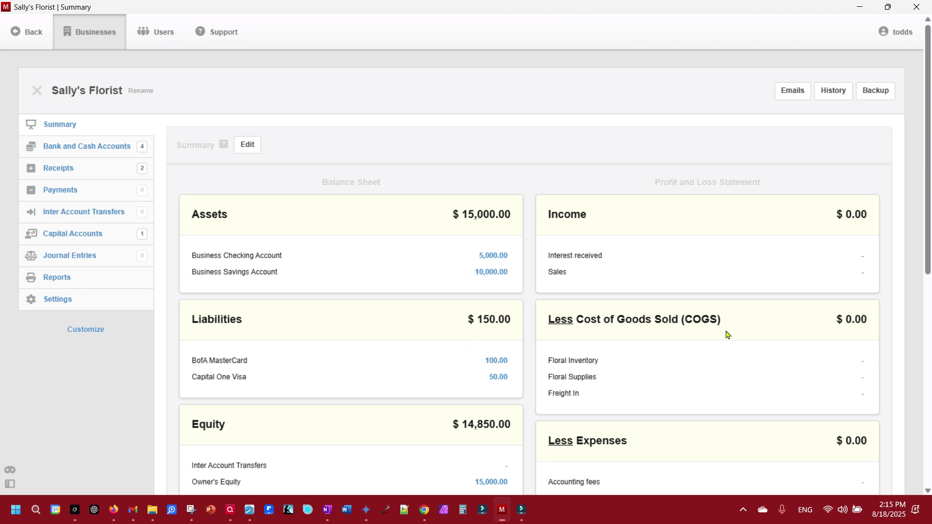
scroll(736, 312, down, 5)
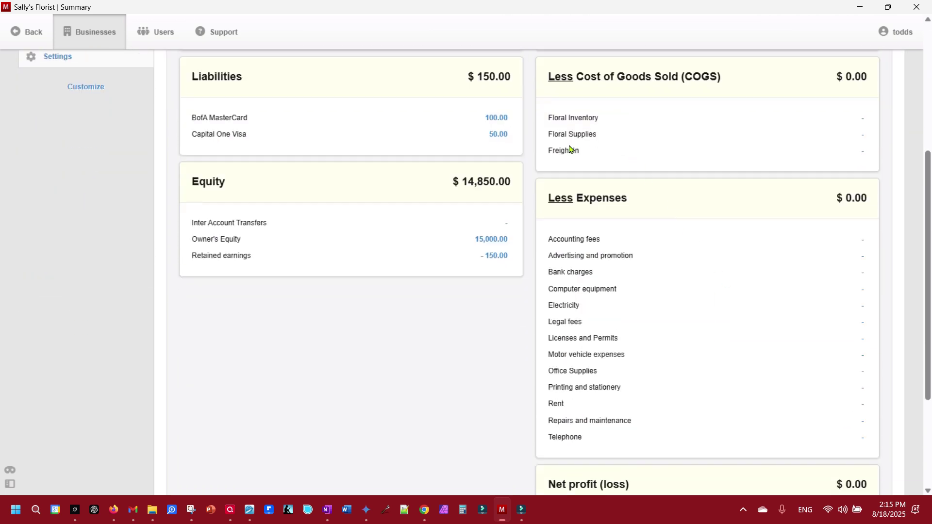